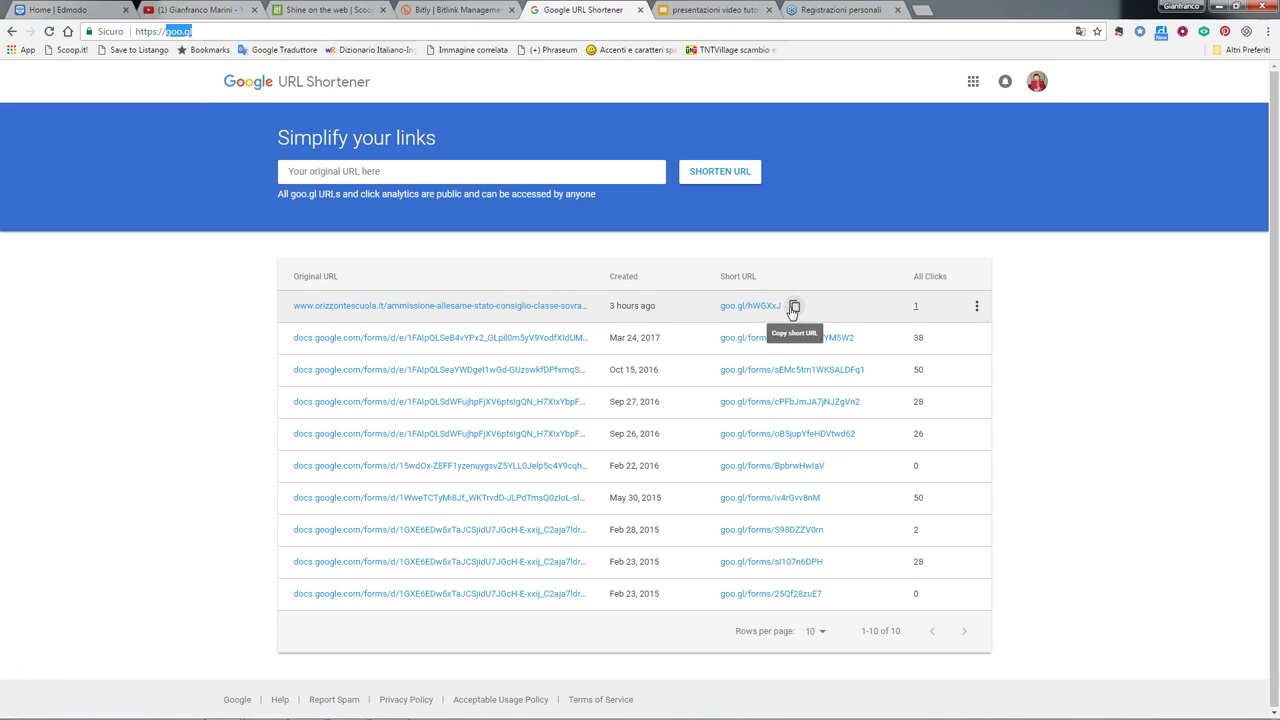
{"action": "key", "text": "ctrl+plus"}
{"action": "key", "text": "ctrl+plus"}
{"action": "key", "text": "ctrl+plus"}
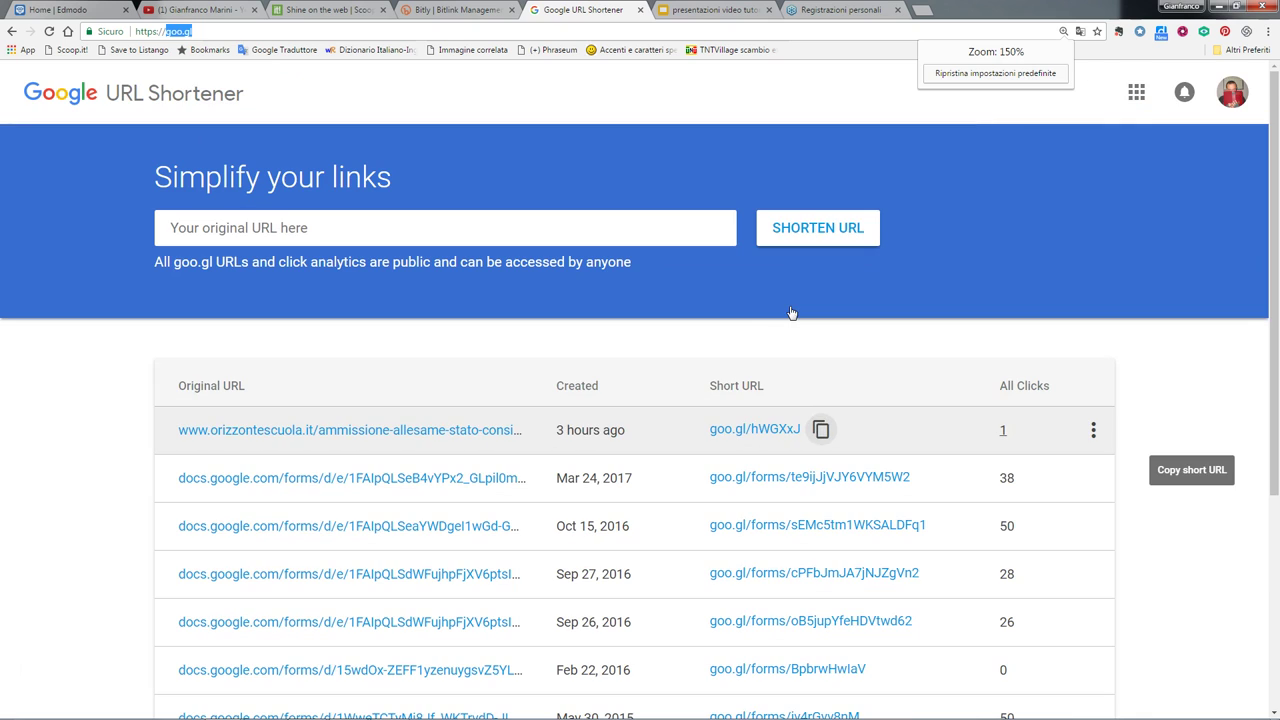
{"action": "left_click", "coordinate": [820, 430]}
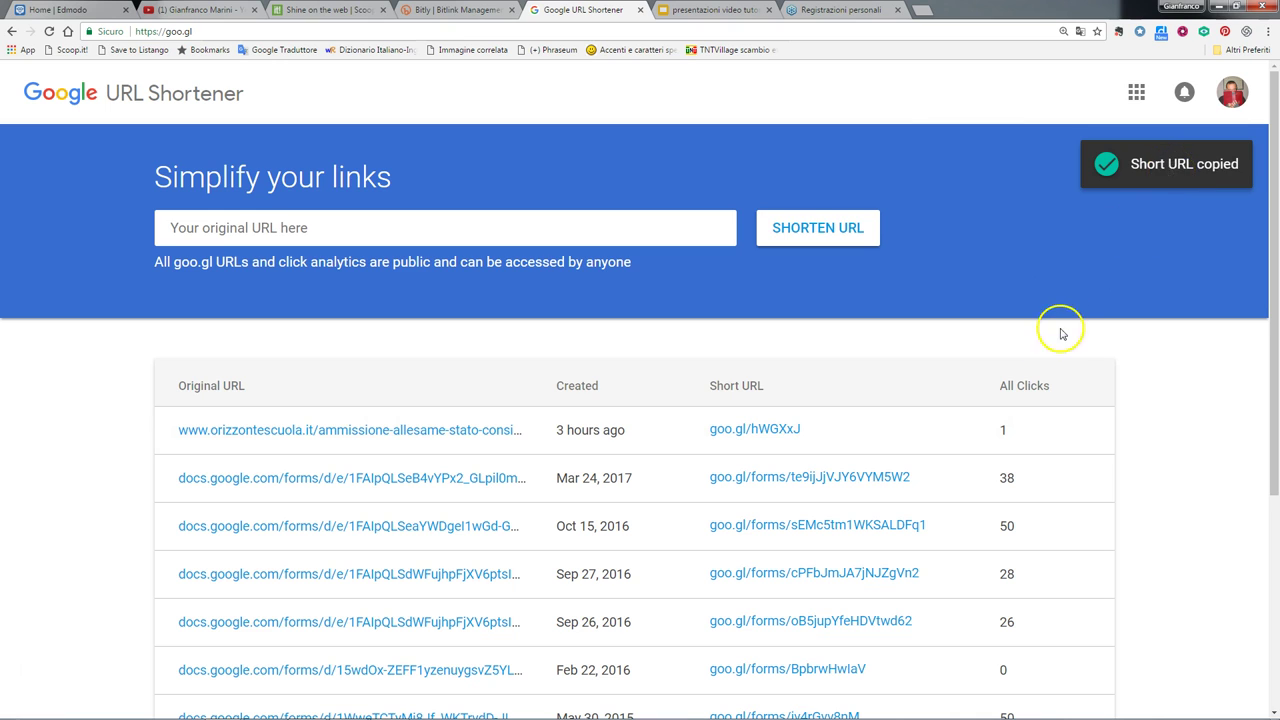
{"action": "left_click", "coordinate": [936, 16]}
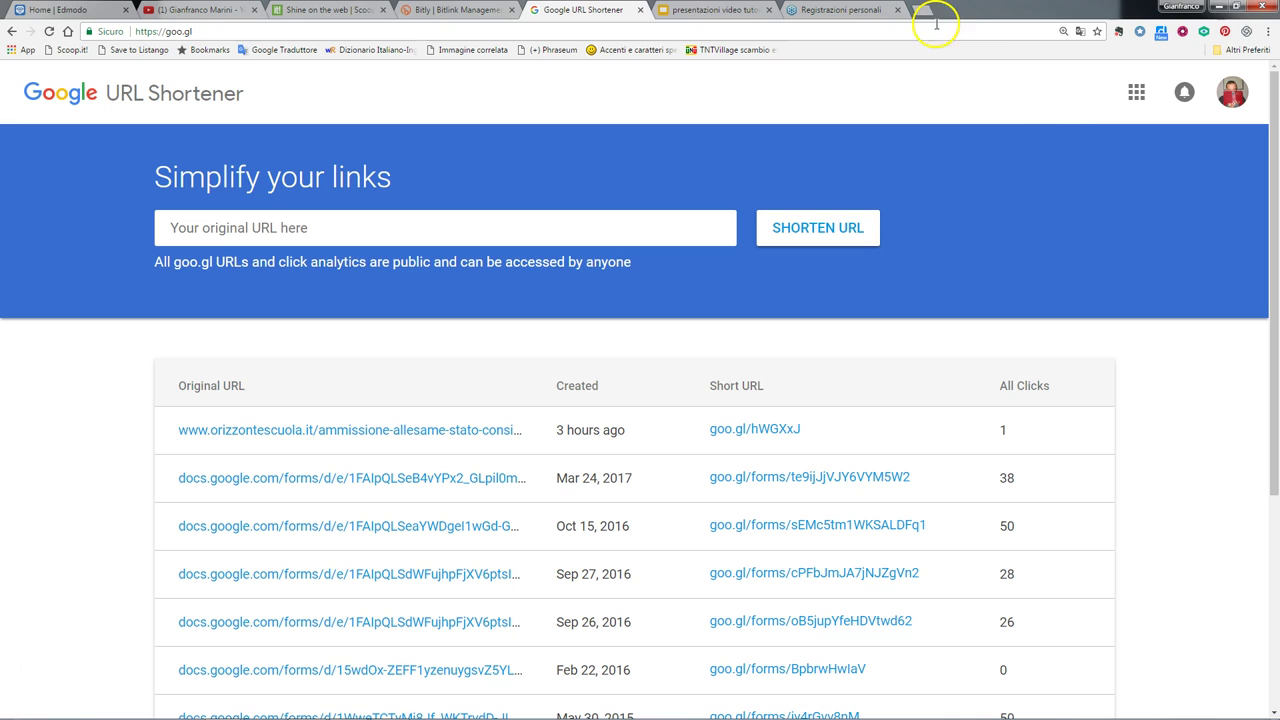
{"action": "left_click", "coordinate": [1004, 436]}
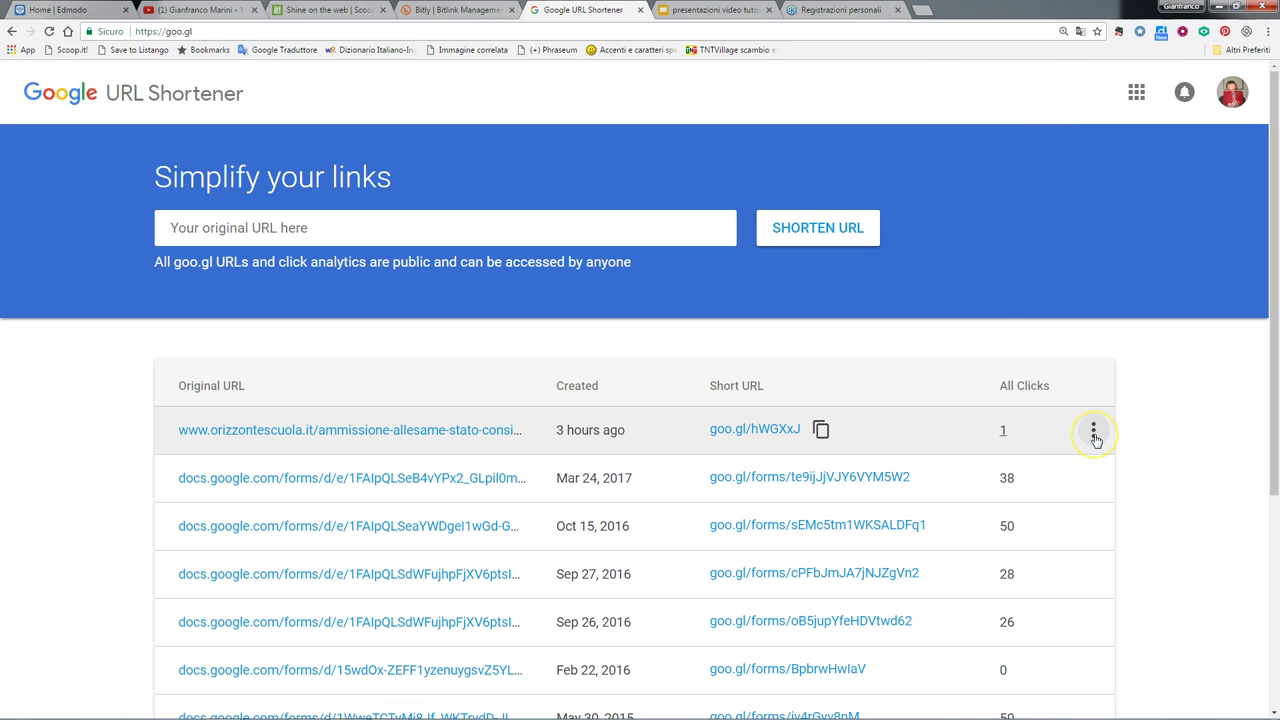
{"action": "left_click", "coordinate": [1094, 432]}
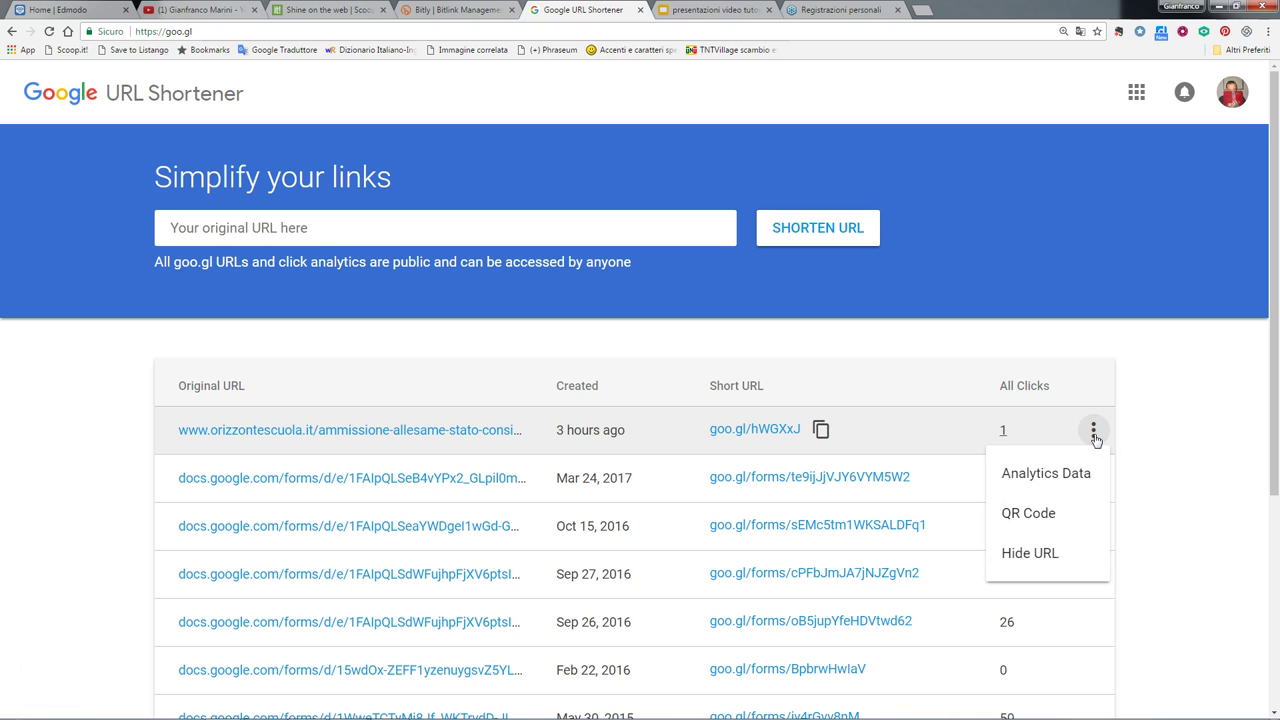
{"action": "left_click", "coordinate": [1040, 516]}
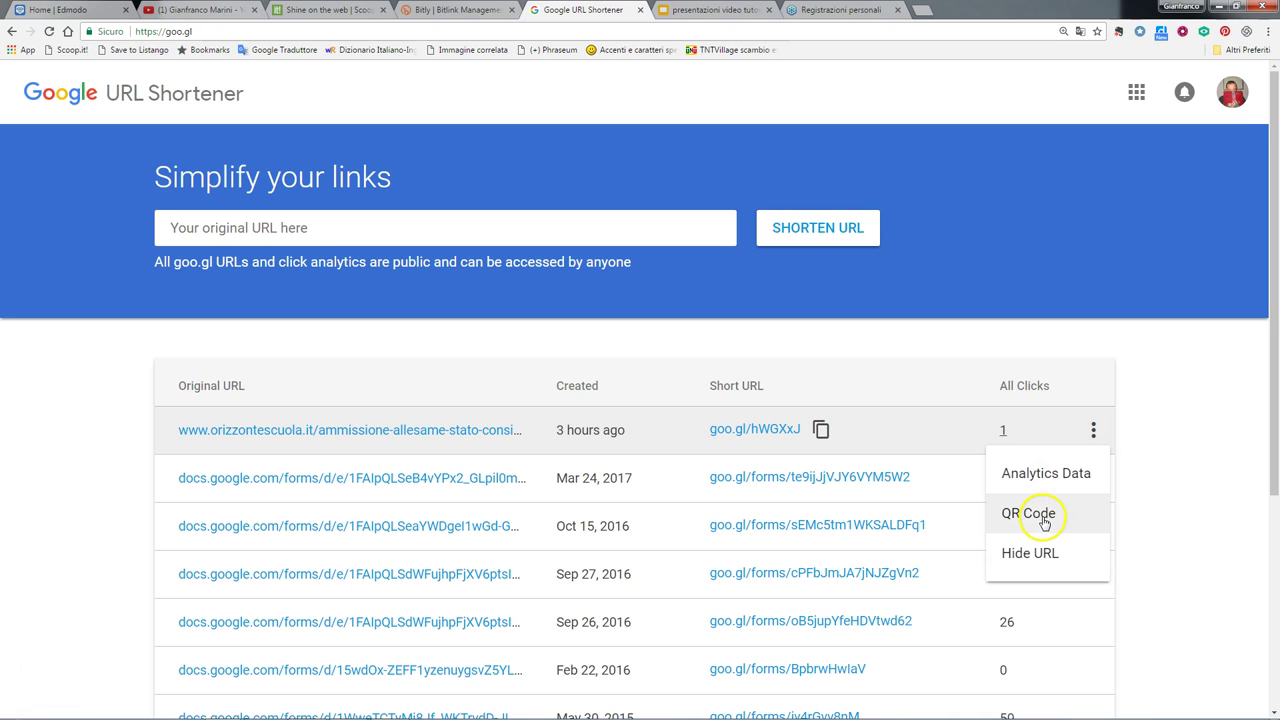
{"action": "left_click", "coordinate": [1043, 520]}
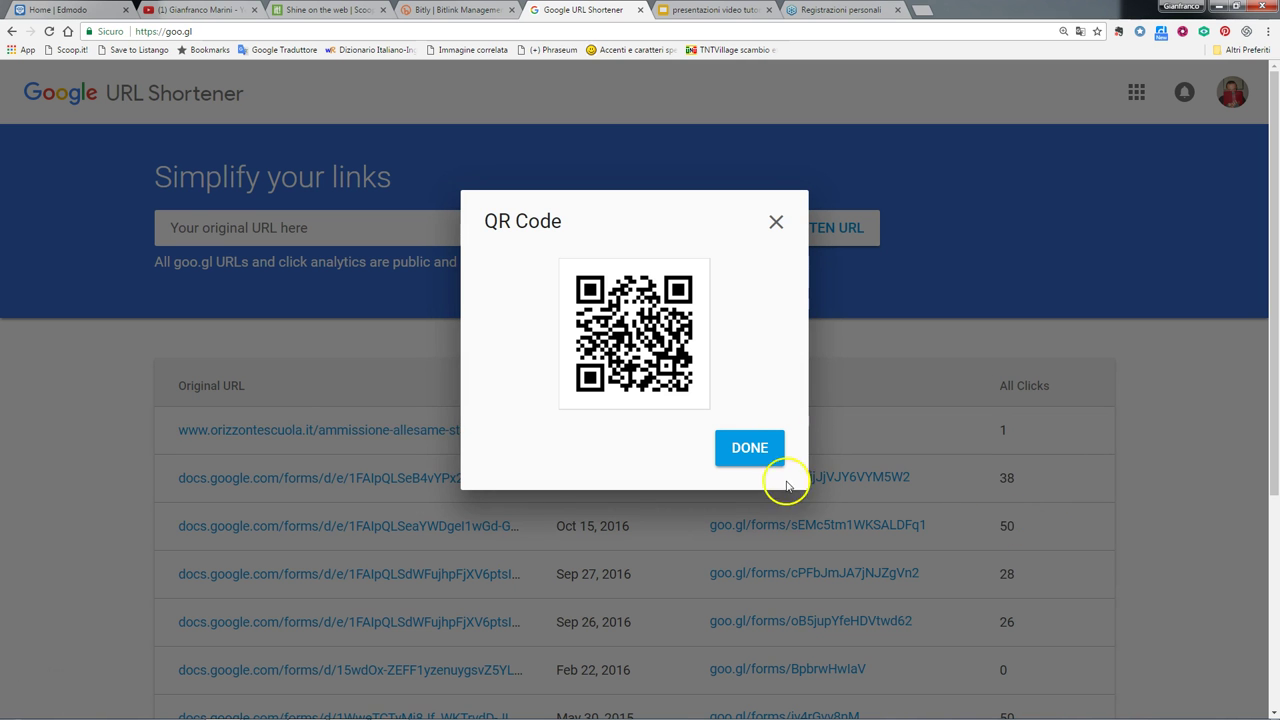
{"action": "left_click", "coordinate": [776, 224]}
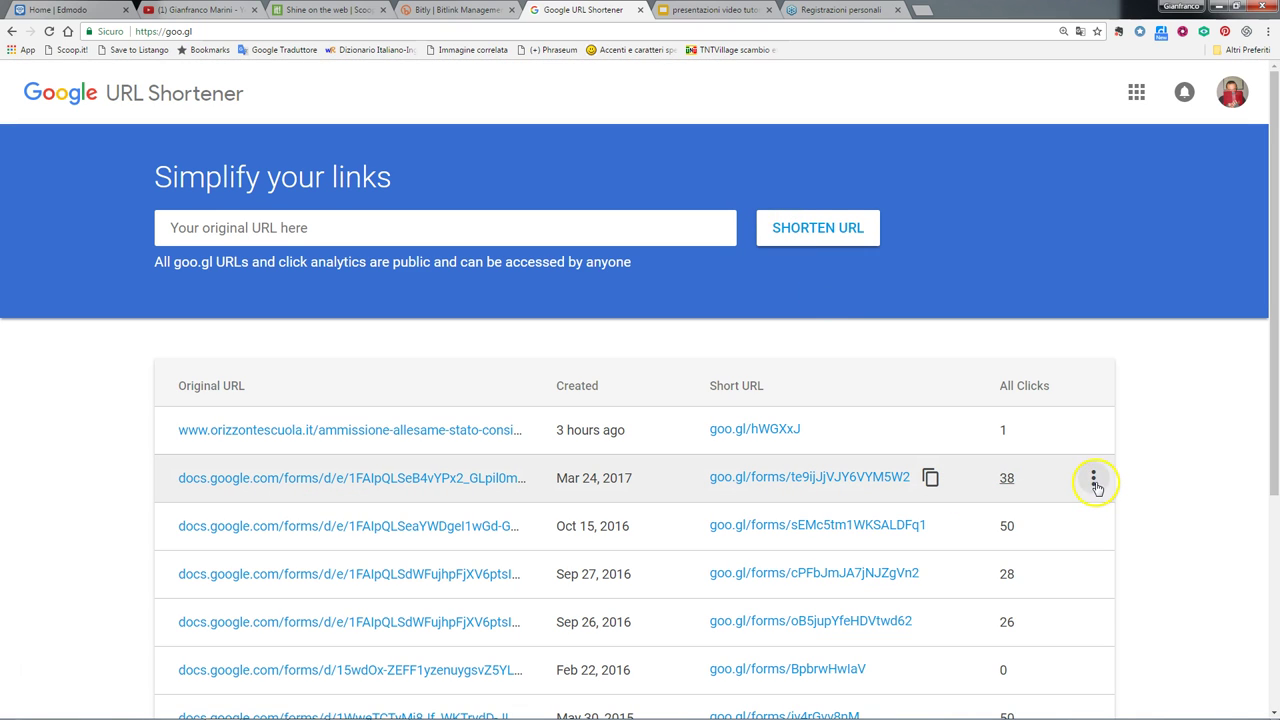
- Hide goo.gl/forms/te9ijJjVJY6VYM5W2 from the table
{"action": "left_click", "coordinate": [1093, 484]}
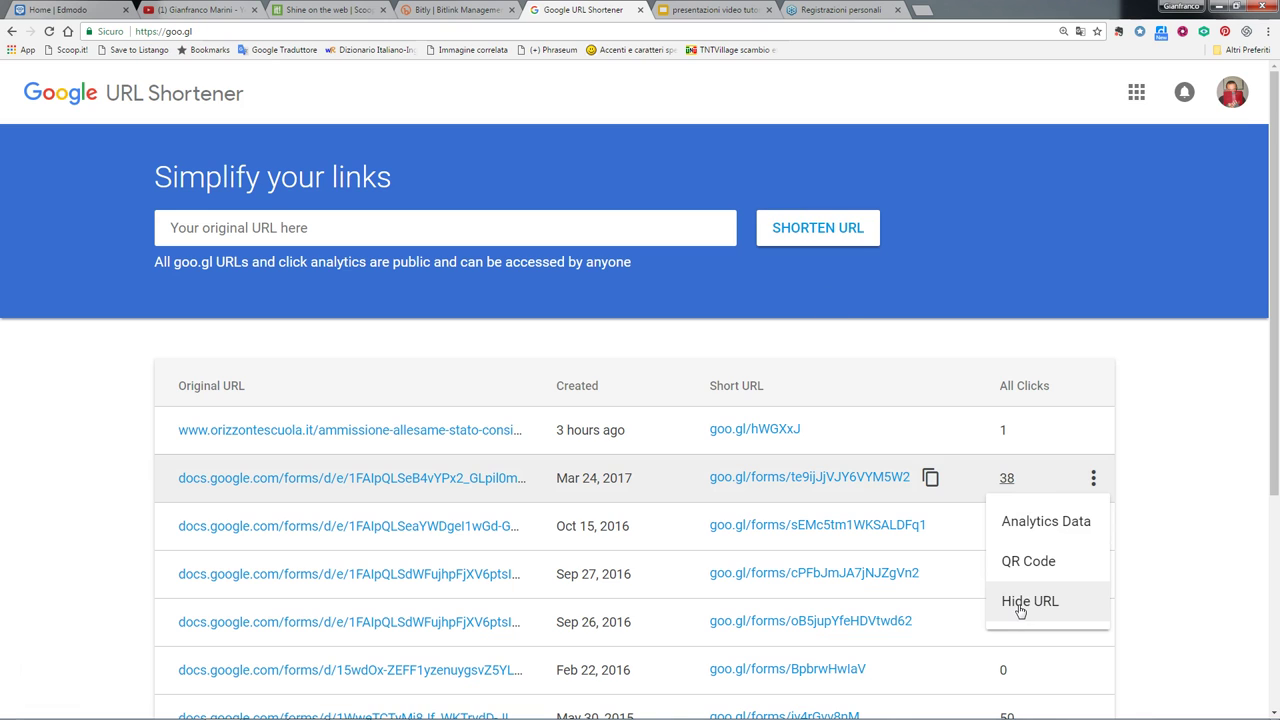
{"action": "left_click", "coordinate": [1020, 603]}
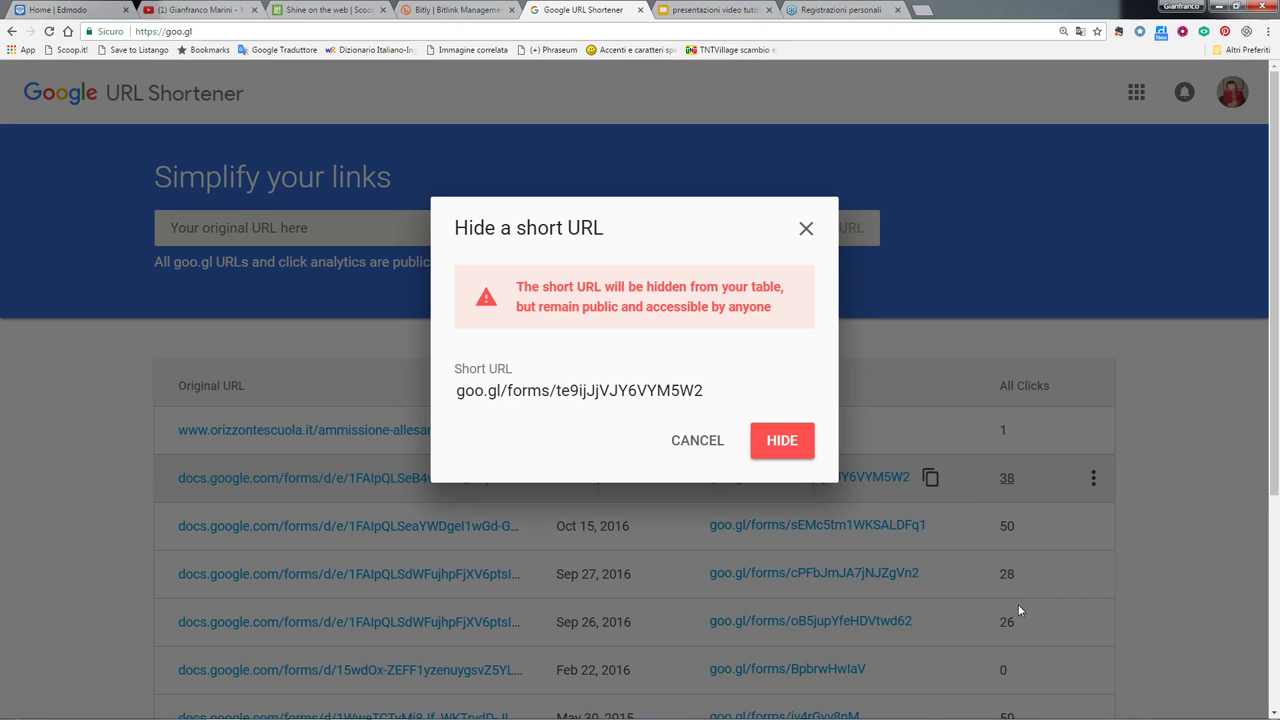
{"action": "left_click", "coordinate": [780, 442]}
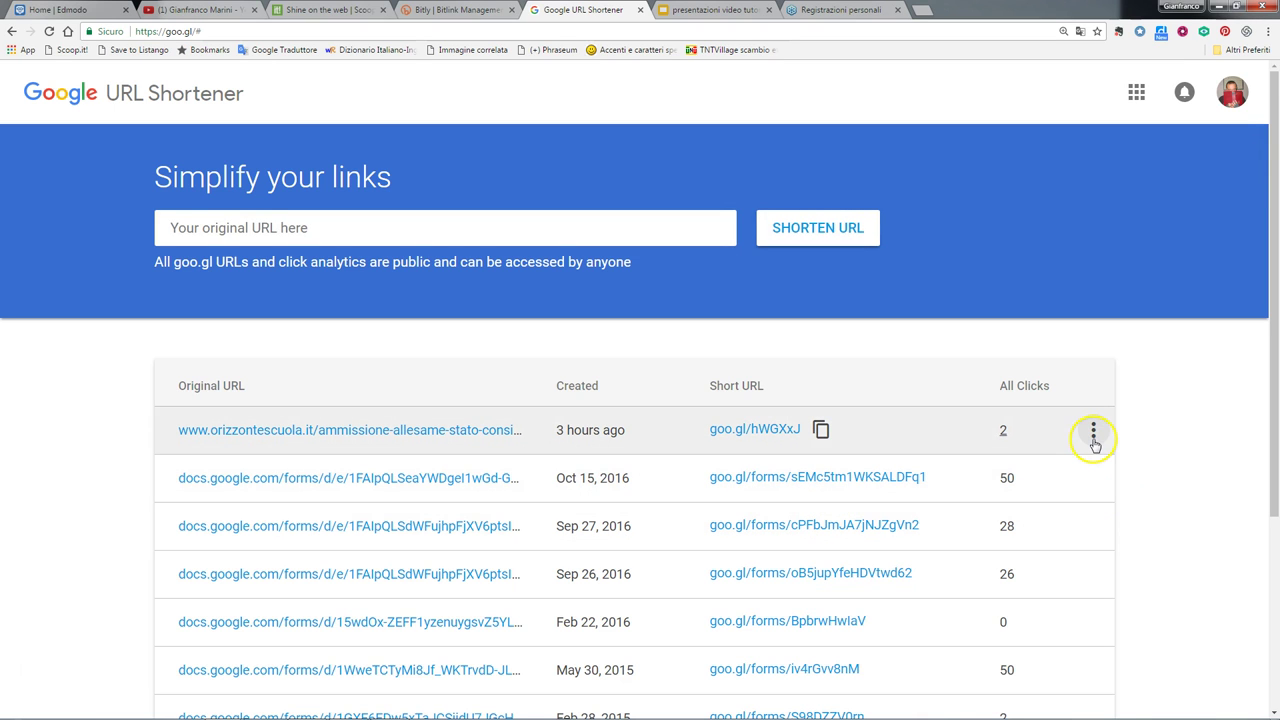
{"action": "left_click", "coordinate": [1094, 434]}
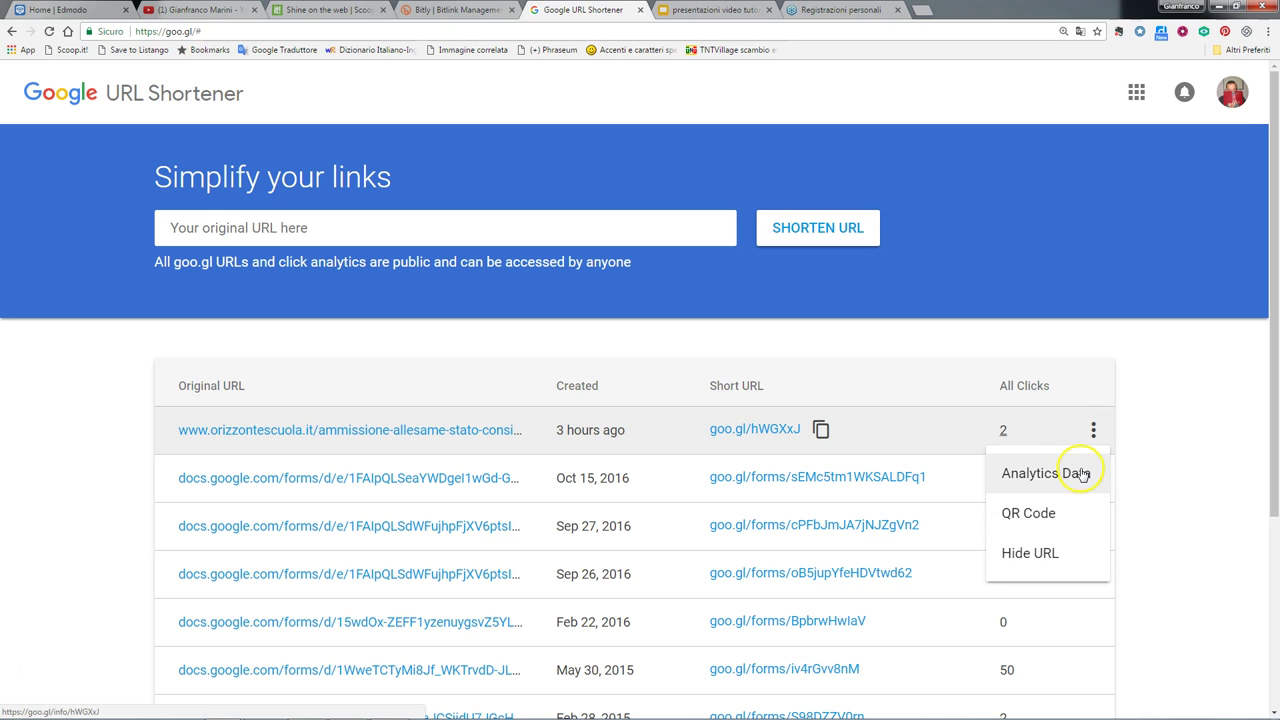
{"action": "left_click", "coordinate": [1084, 474]}
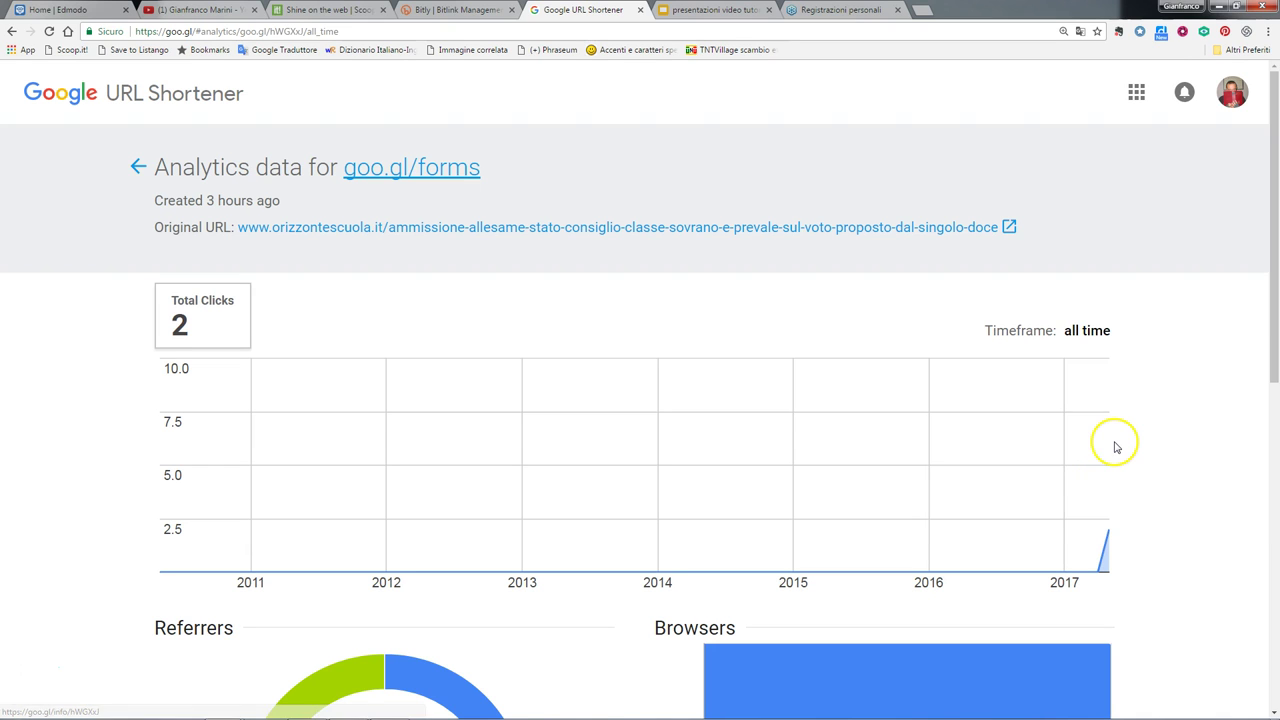
{"action": "scroll", "coordinate": [1117, 447], "scroll_direction": "down", "scroll_amount": 1}
{"action": "mouse_move", "coordinate": [1103, 485]}
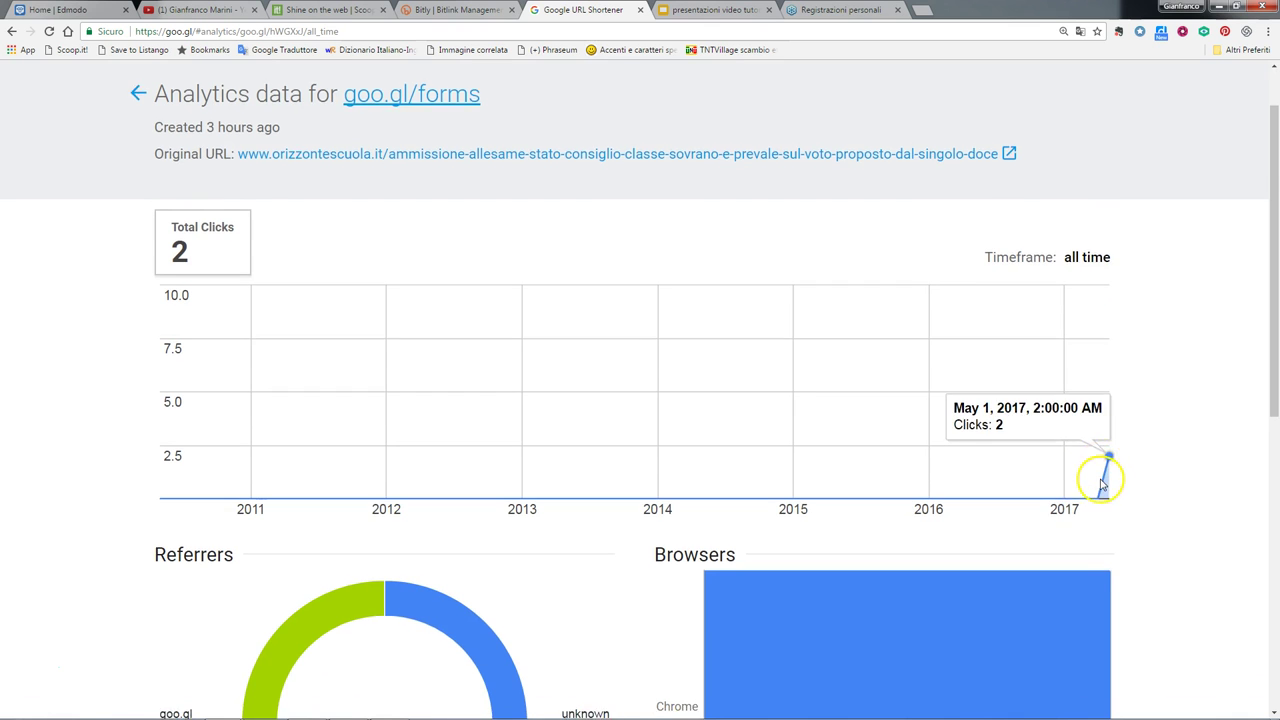
{"action": "scroll", "coordinate": [1101, 485], "scroll_direction": "down", "scroll_amount": 4}
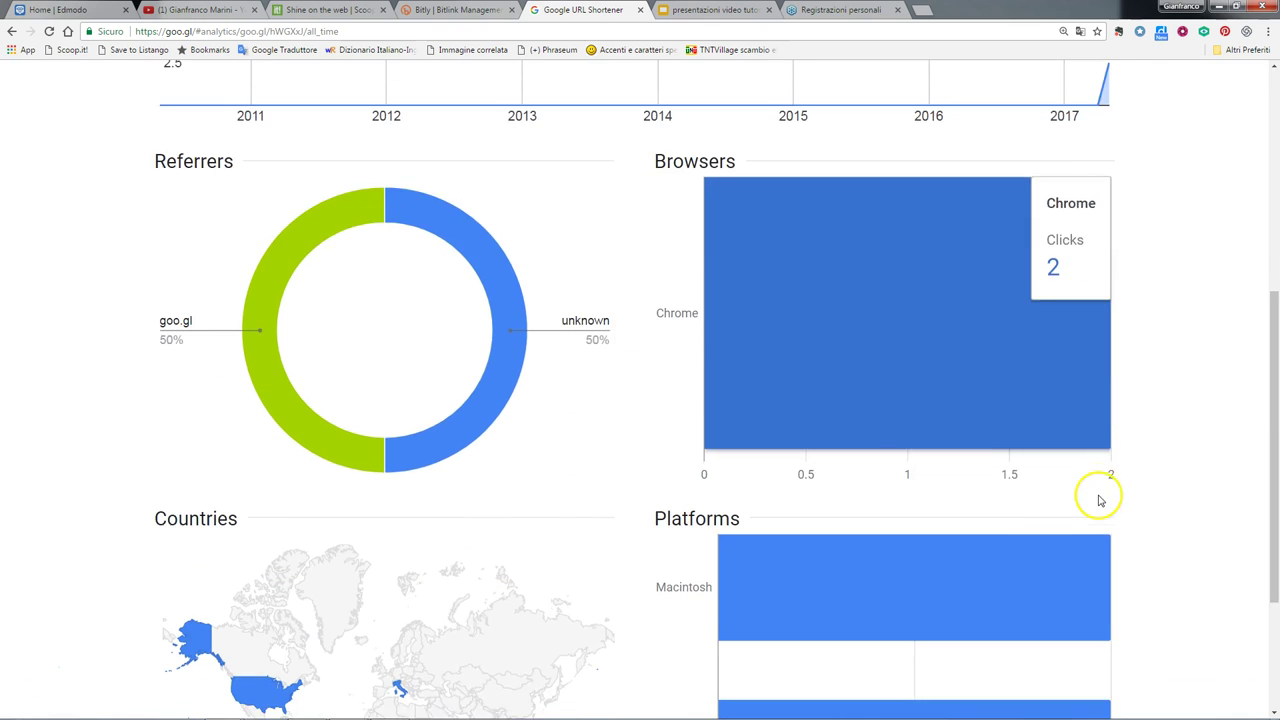
{"action": "scroll", "coordinate": [1100, 500], "scroll_direction": "down", "scroll_amount": 3}
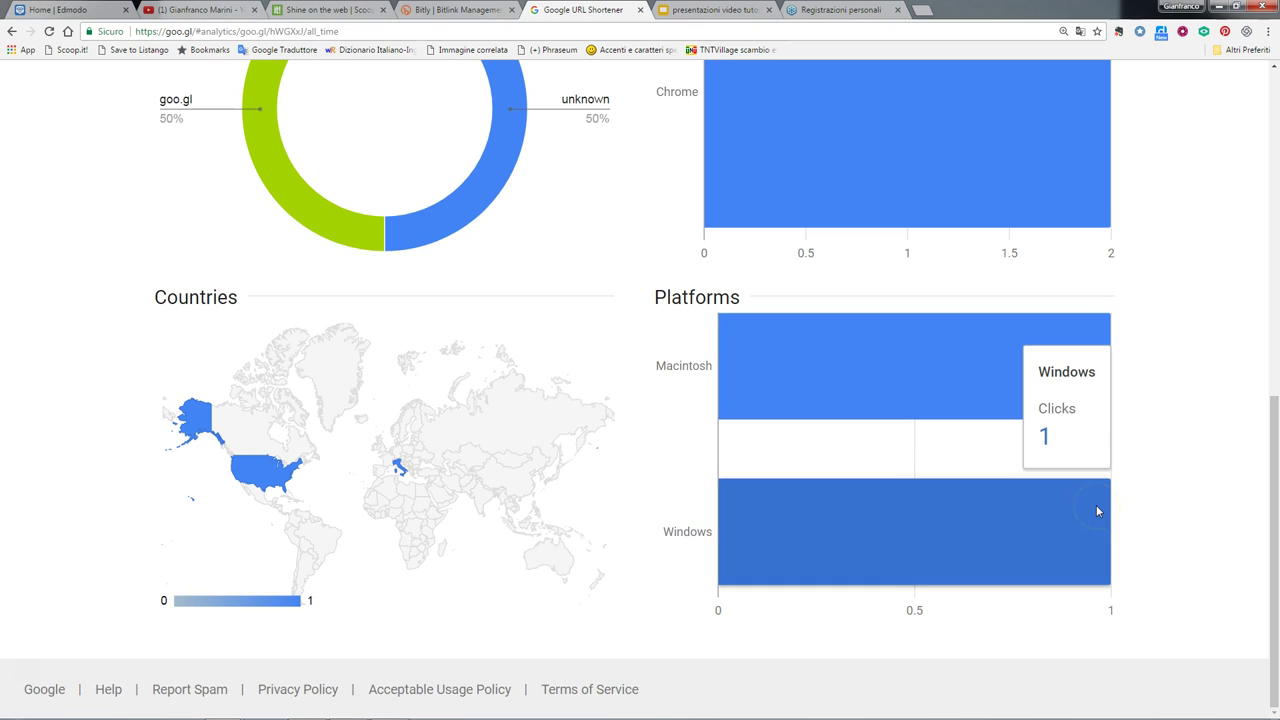
{"action": "scroll", "coordinate": [906, 498], "scroll_direction": "up", "scroll_amount": 3}
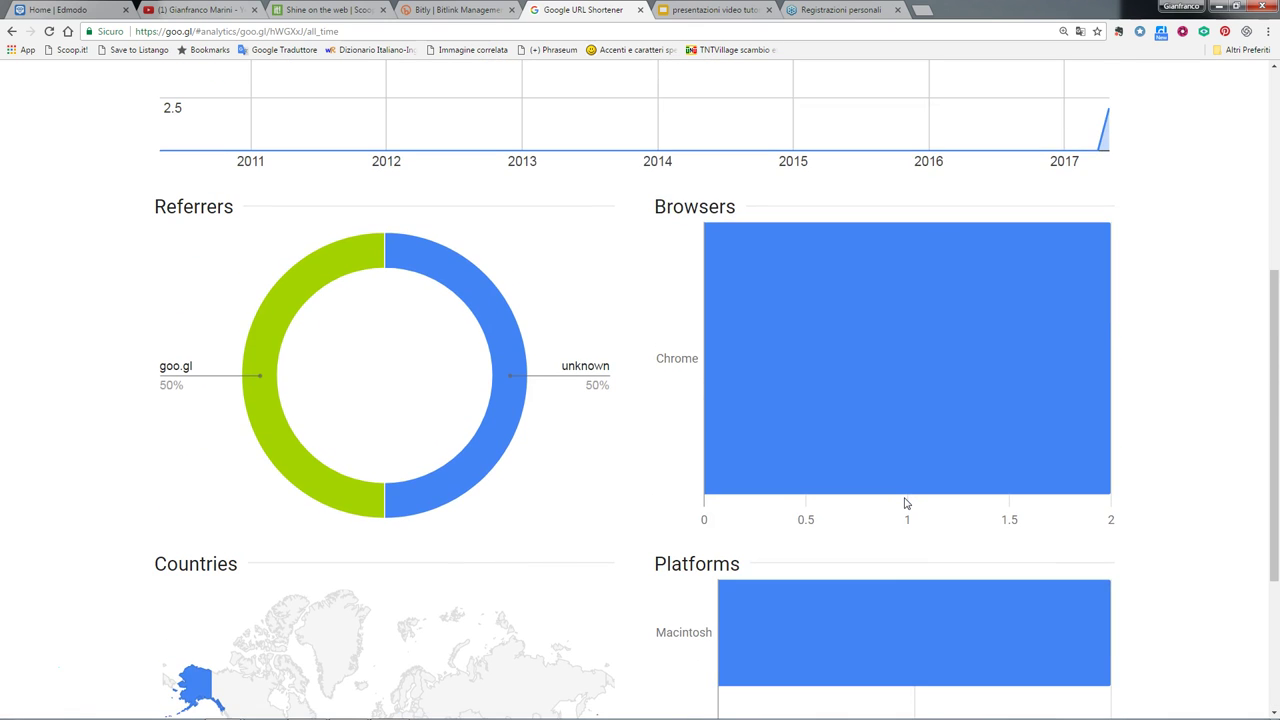
{"action": "scroll", "coordinate": [906, 503], "scroll_direction": "up", "scroll_amount": 2}
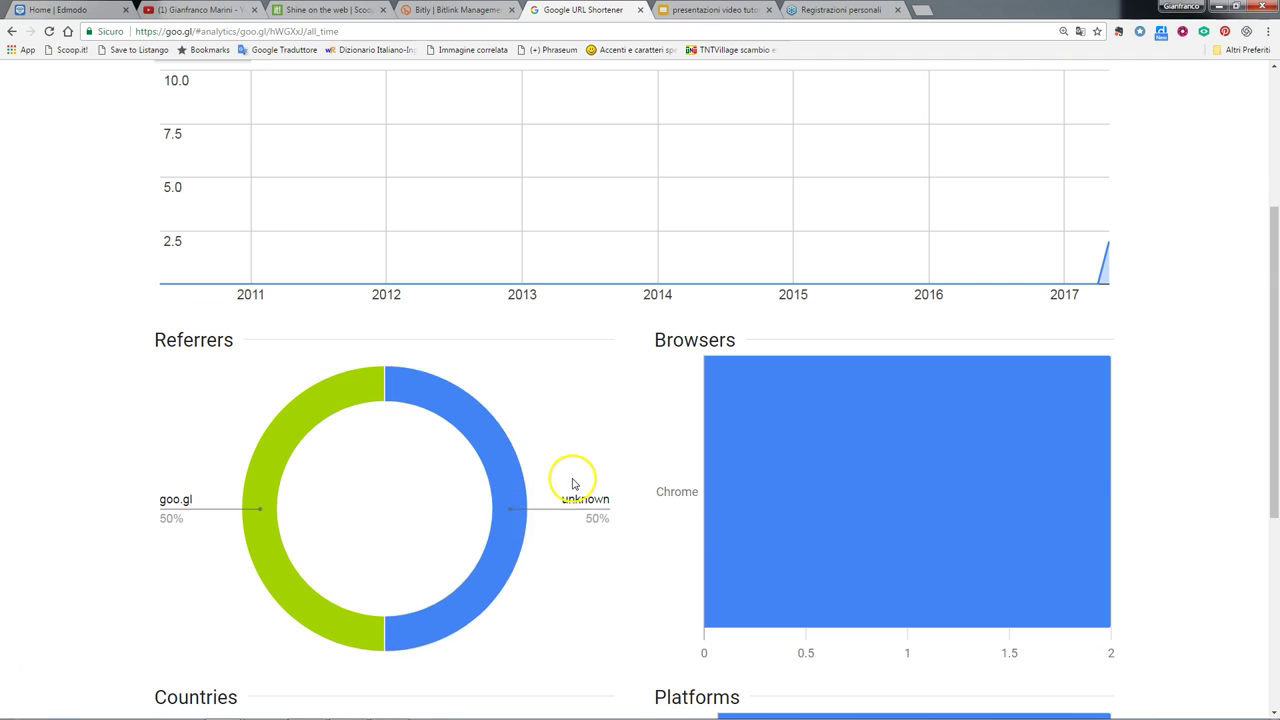
{"action": "scroll", "coordinate": [572, 482], "scroll_direction": "up", "scroll_amount": 3}
{"action": "left_click", "coordinate": [140, 166]}
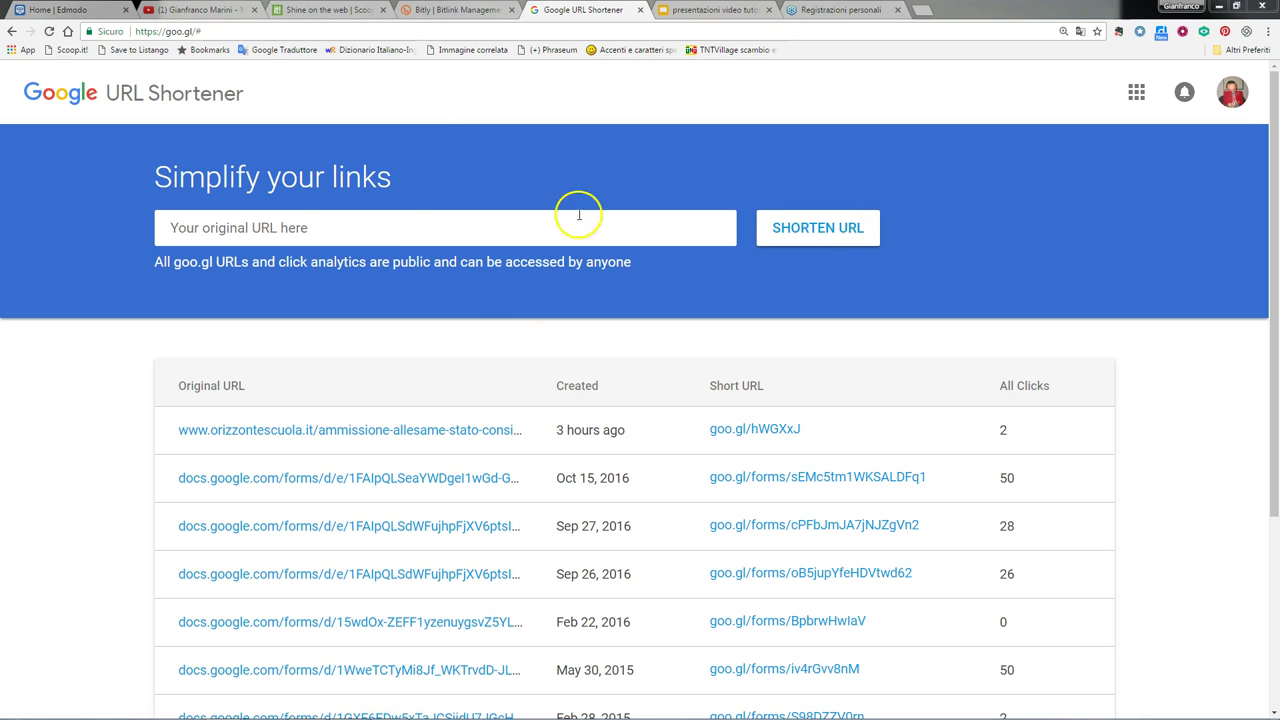
- Shorten the pasted Google Slides sharing link and copy the resulting short link
{"action": "left_click", "coordinate": [290, 229]}
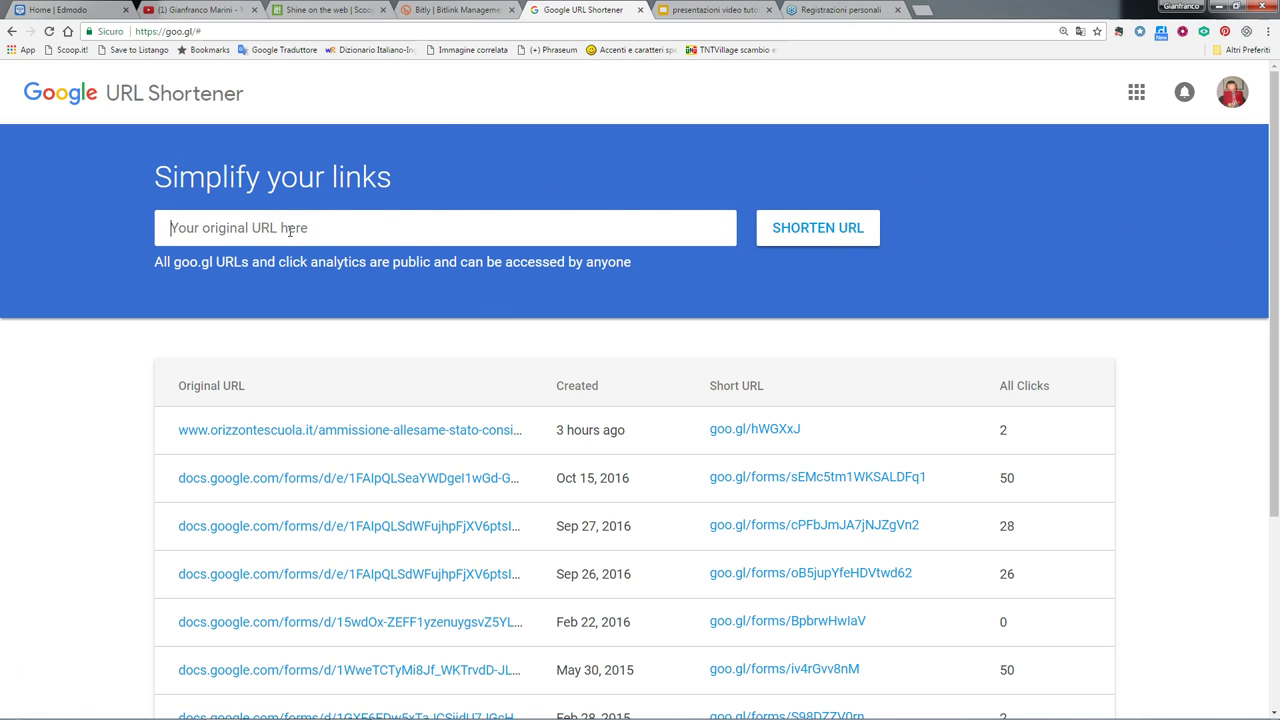
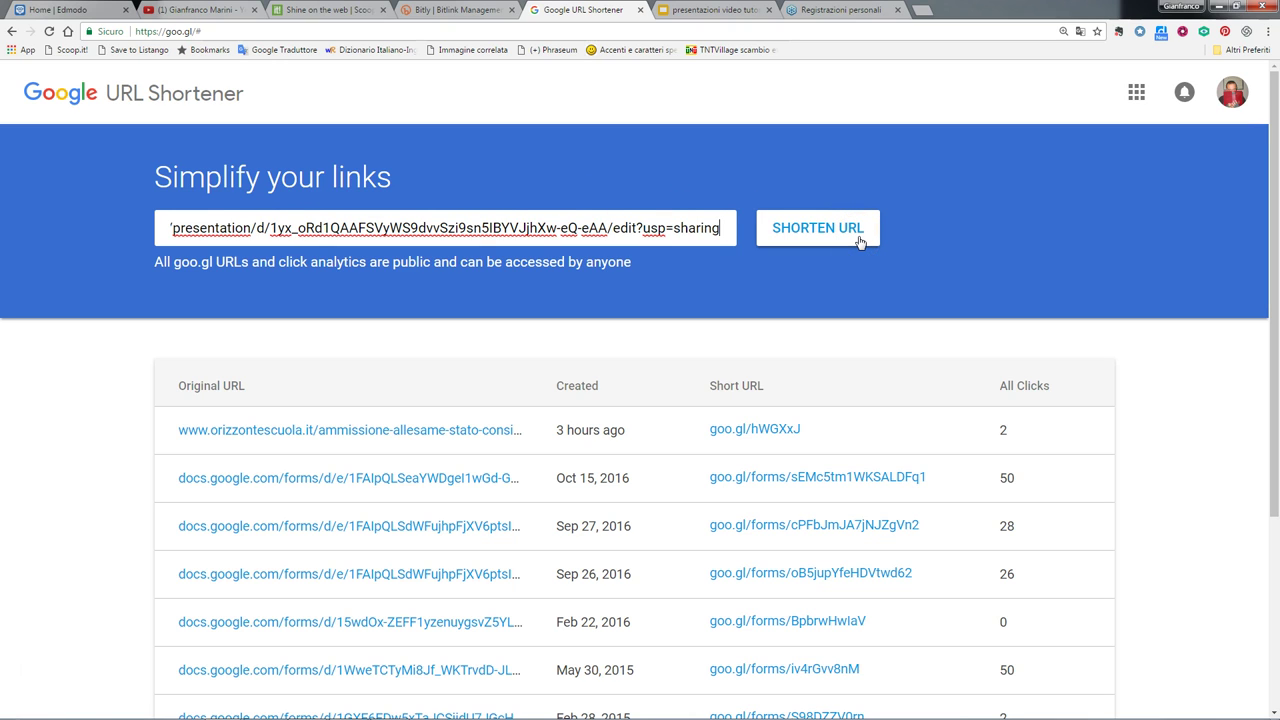
{"action": "left_click", "coordinate": [859, 241]}
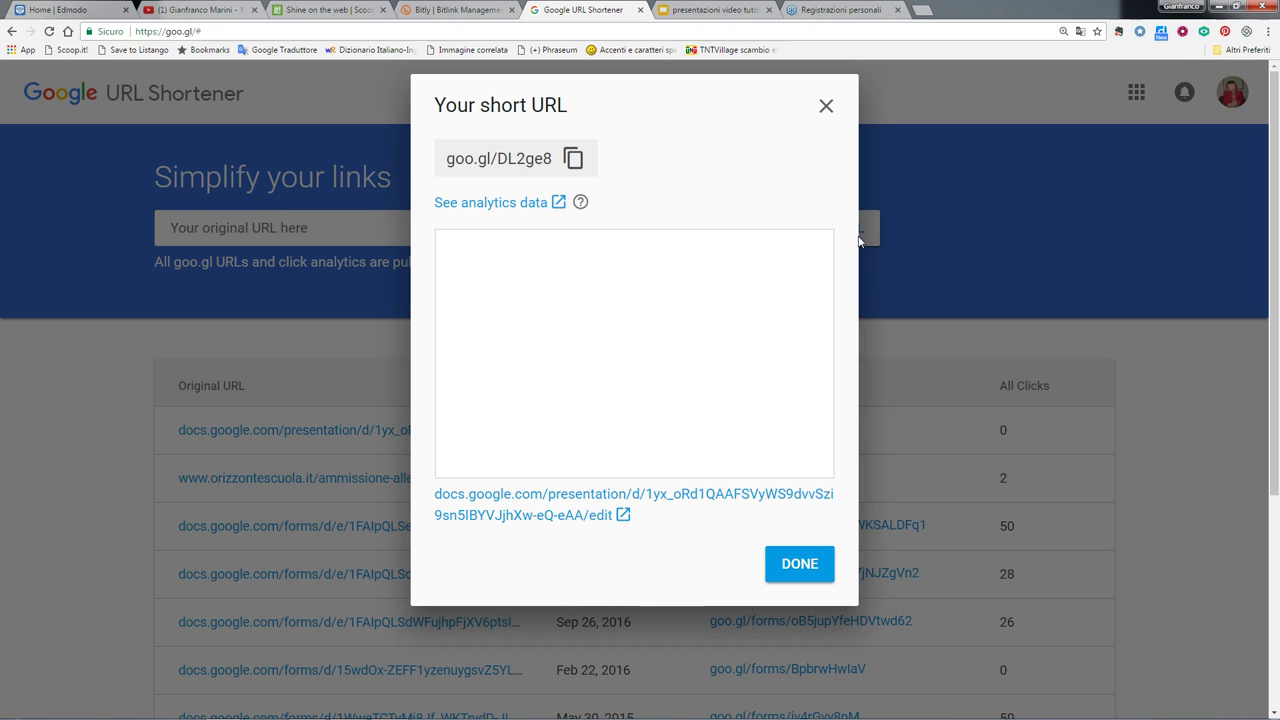
{"action": "left_click", "coordinate": [573, 173]}
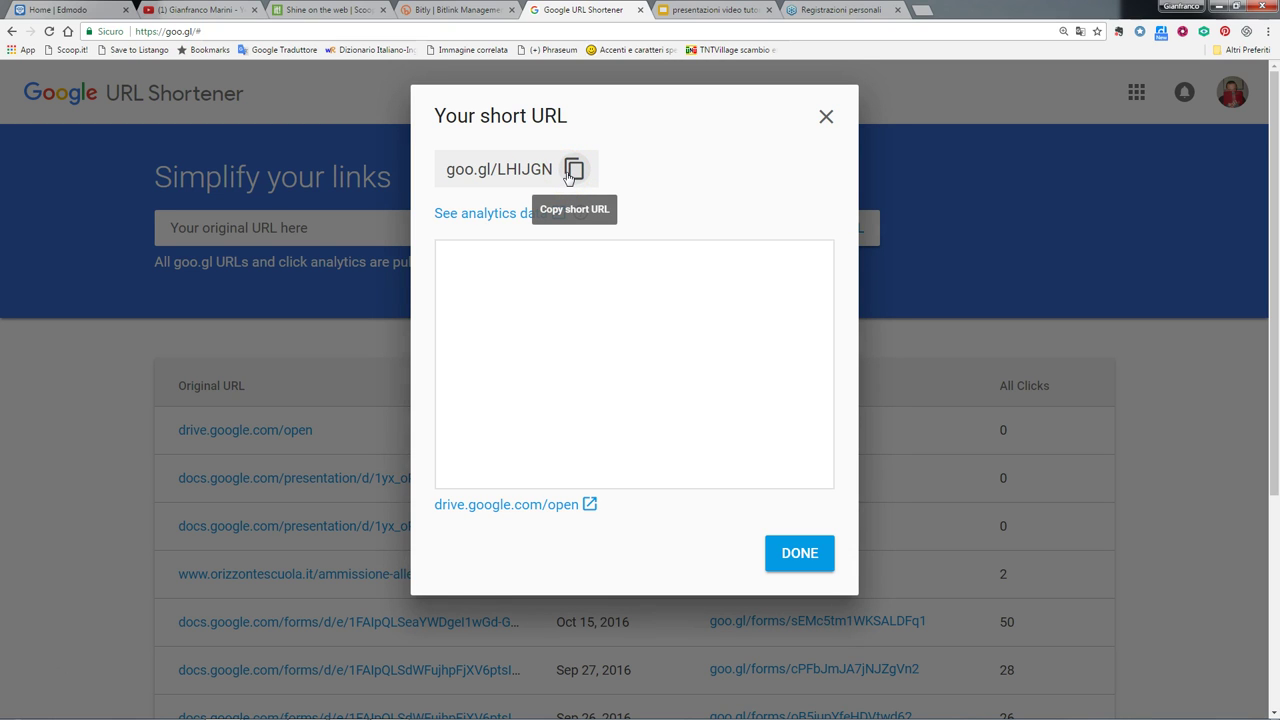
{"action": "left_click", "coordinate": [572, 181]}
{"action": "left_click", "coordinate": [796, 551]}
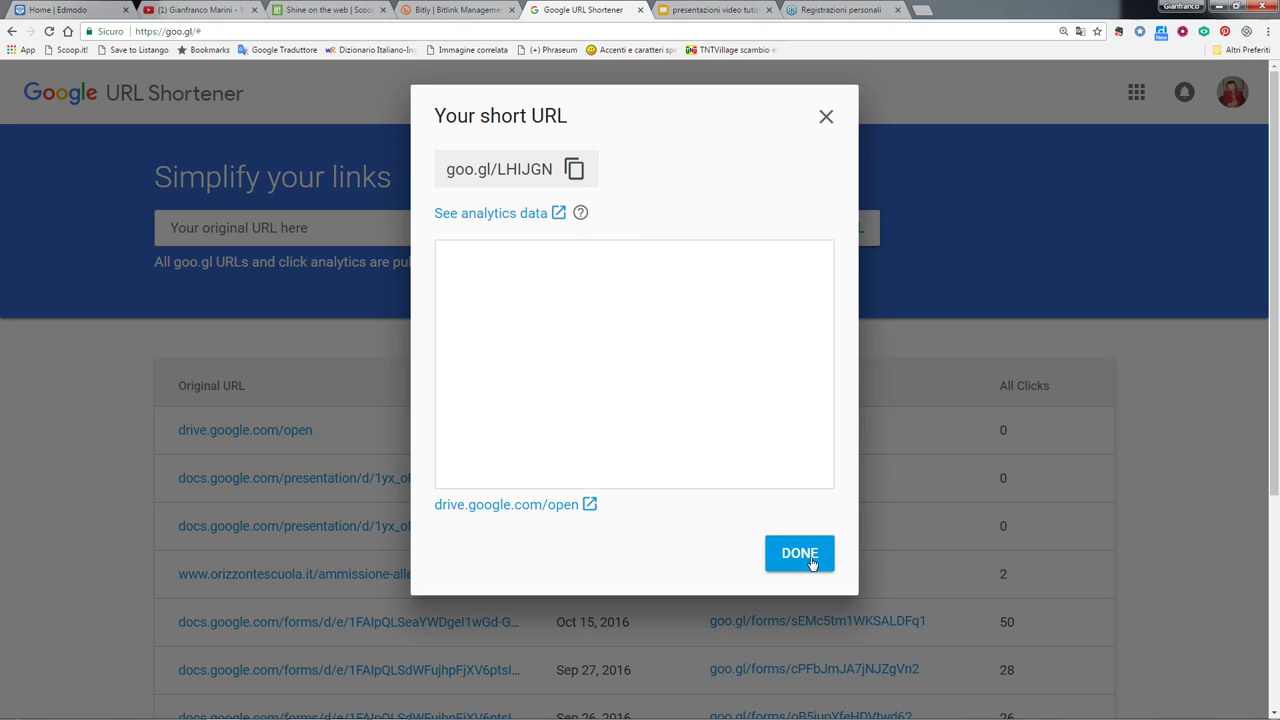
{"action": "left_click", "coordinate": [811, 564]}
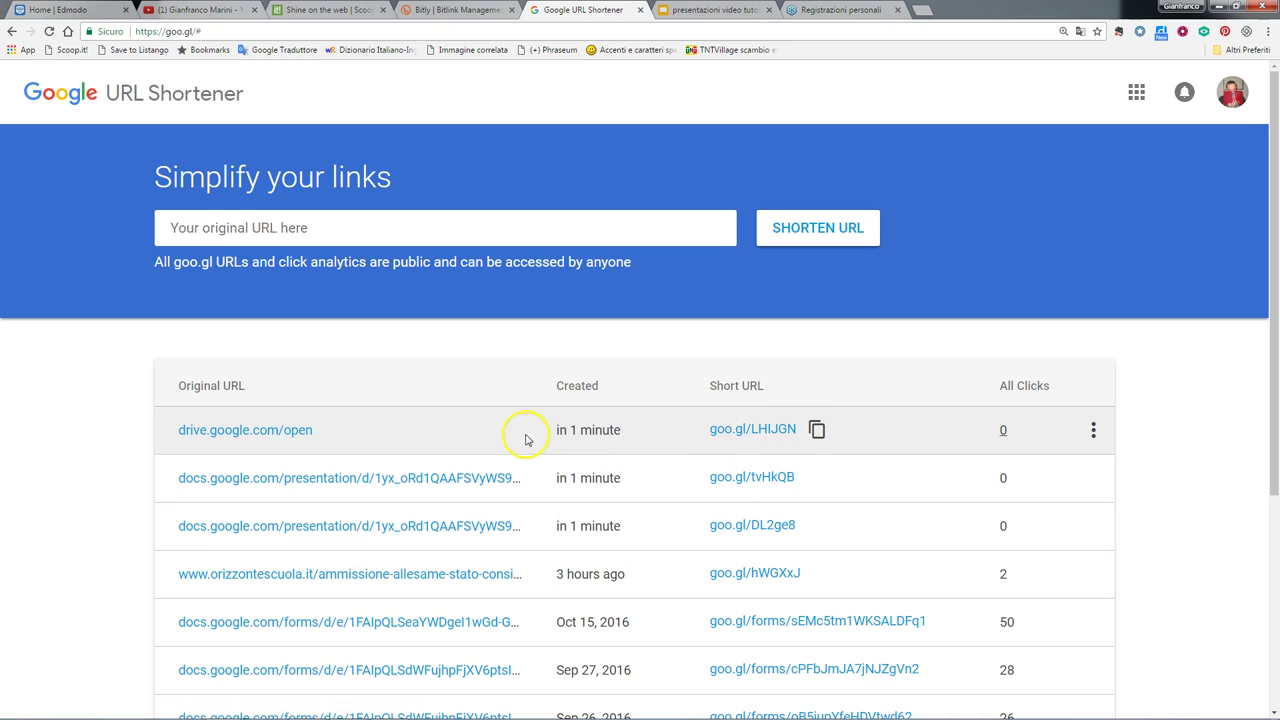
{"action": "left_click", "coordinate": [817, 430]}
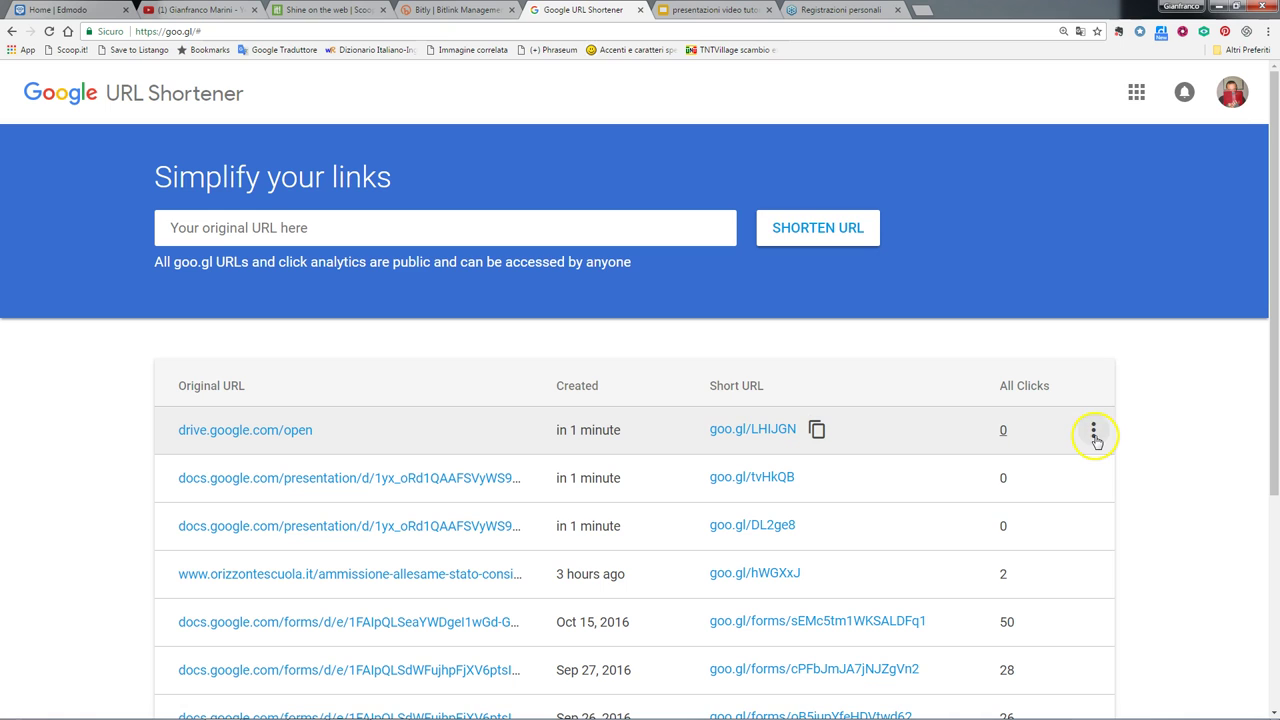
{"action": "left_click", "coordinate": [1093, 430]}
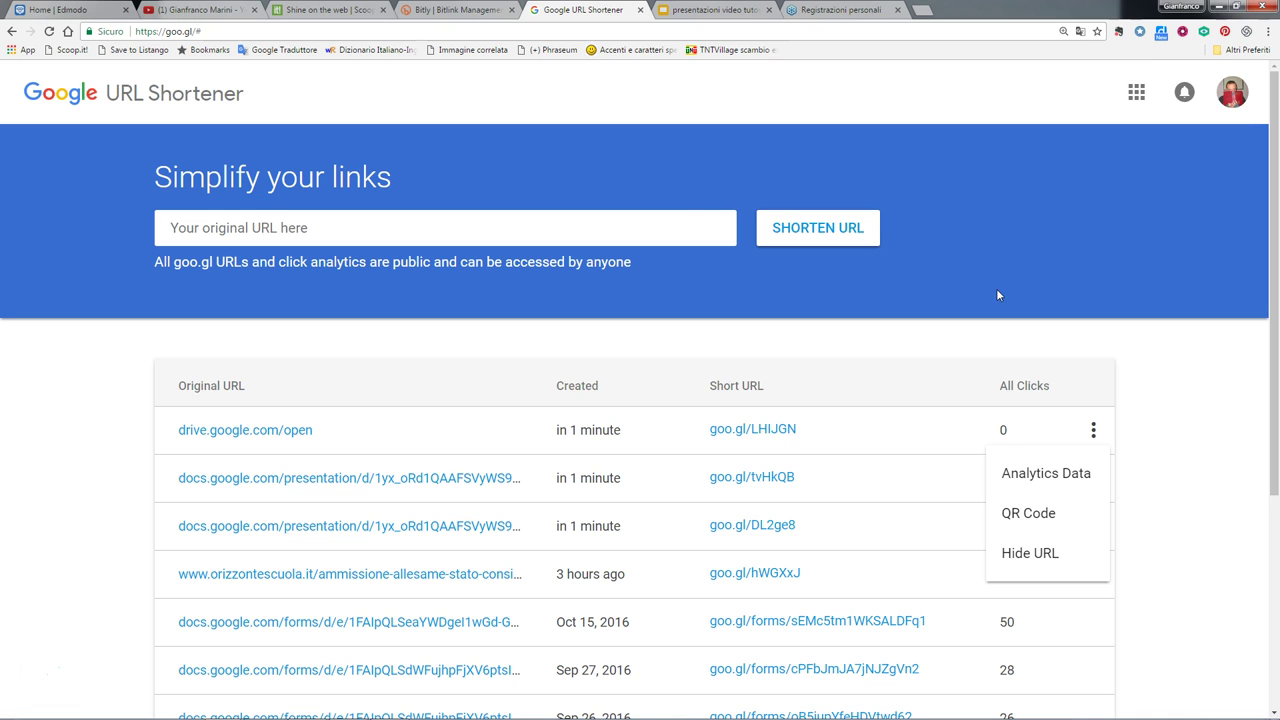
{"action": "key", "text": "ctrl+t"}
{"action": "left_click", "coordinate": [459, 254]}
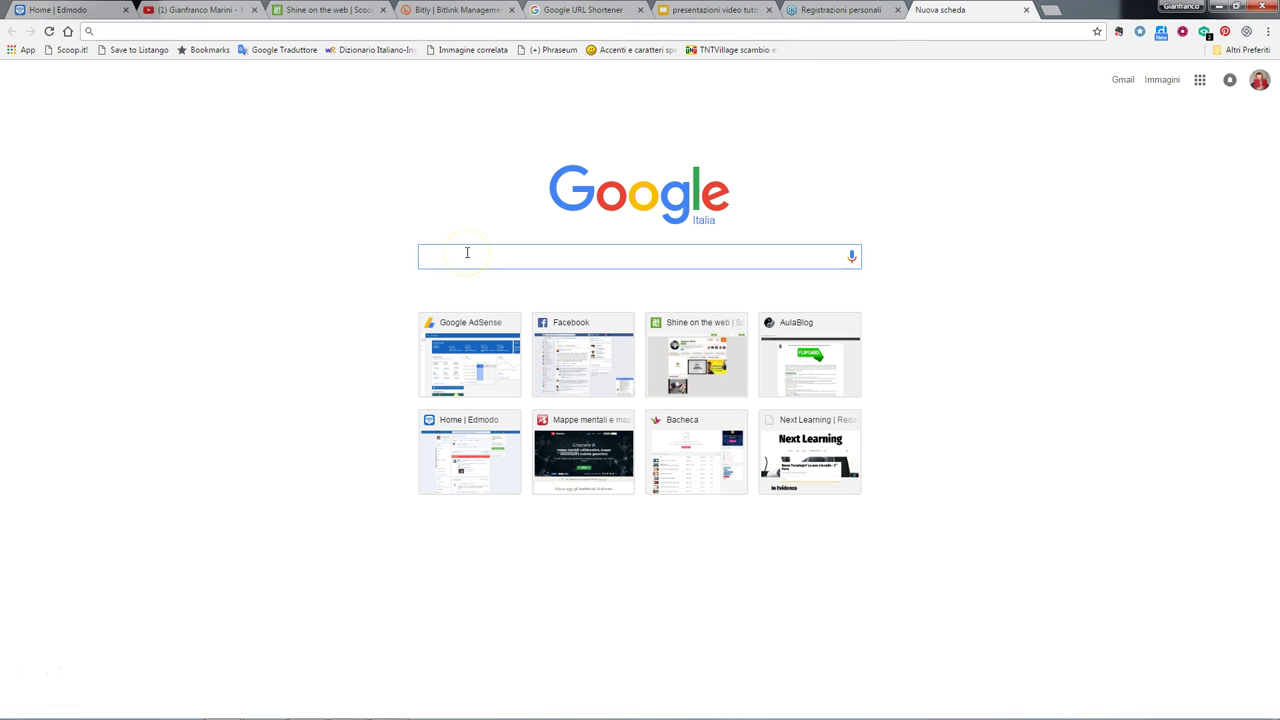
- Find the goo.gl URL Shortener extension in the Chrome Web Store, zoomed to 125%
{"action": "type", "text": "google cghrome webstore"}
{"action": "key", "text": "Return"}
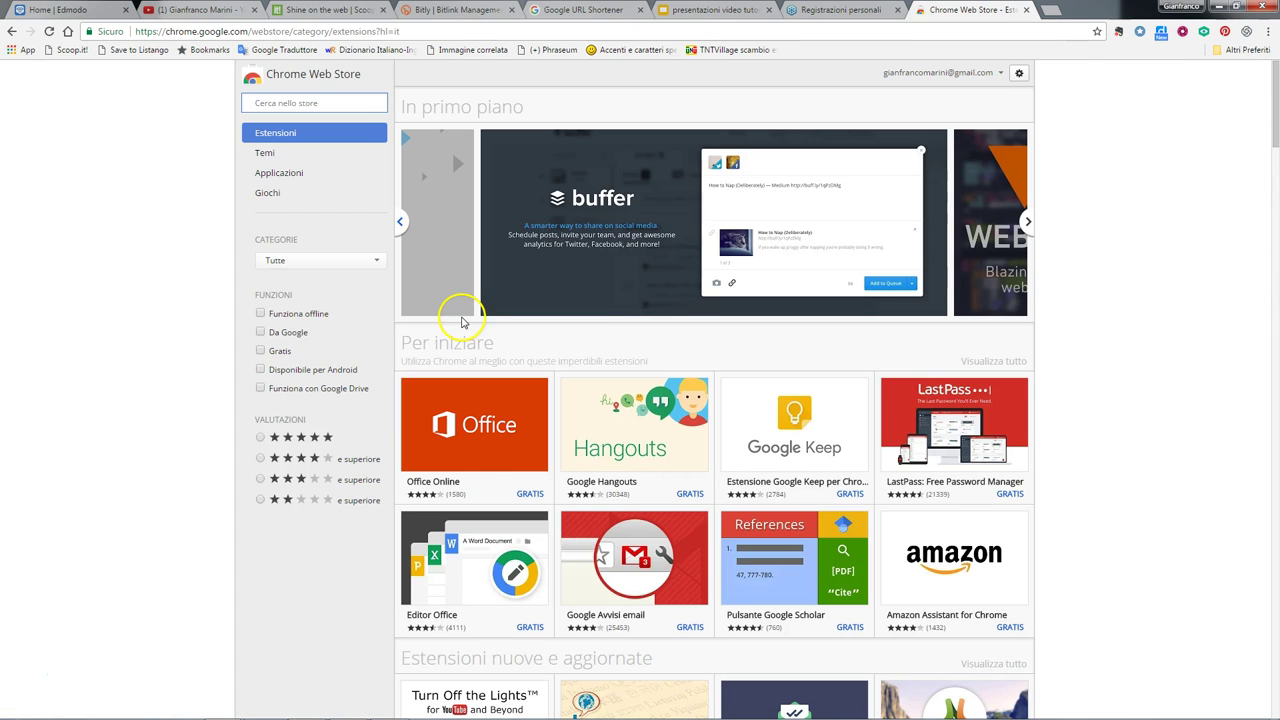
{"action": "key", "text": "ctrl+plus"}
{"action": "key", "text": "ctrl+plus"}
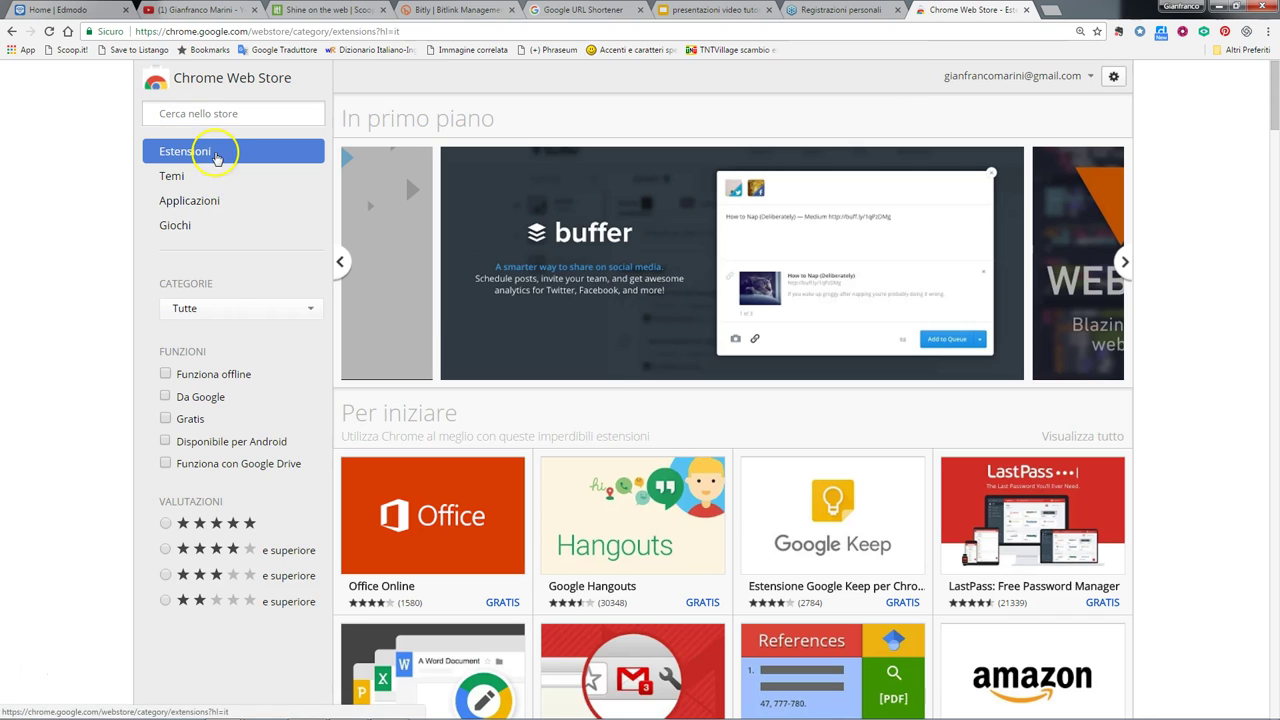
{"action": "left_click", "coordinate": [190, 110]}
{"action": "type", "text": "goo"}
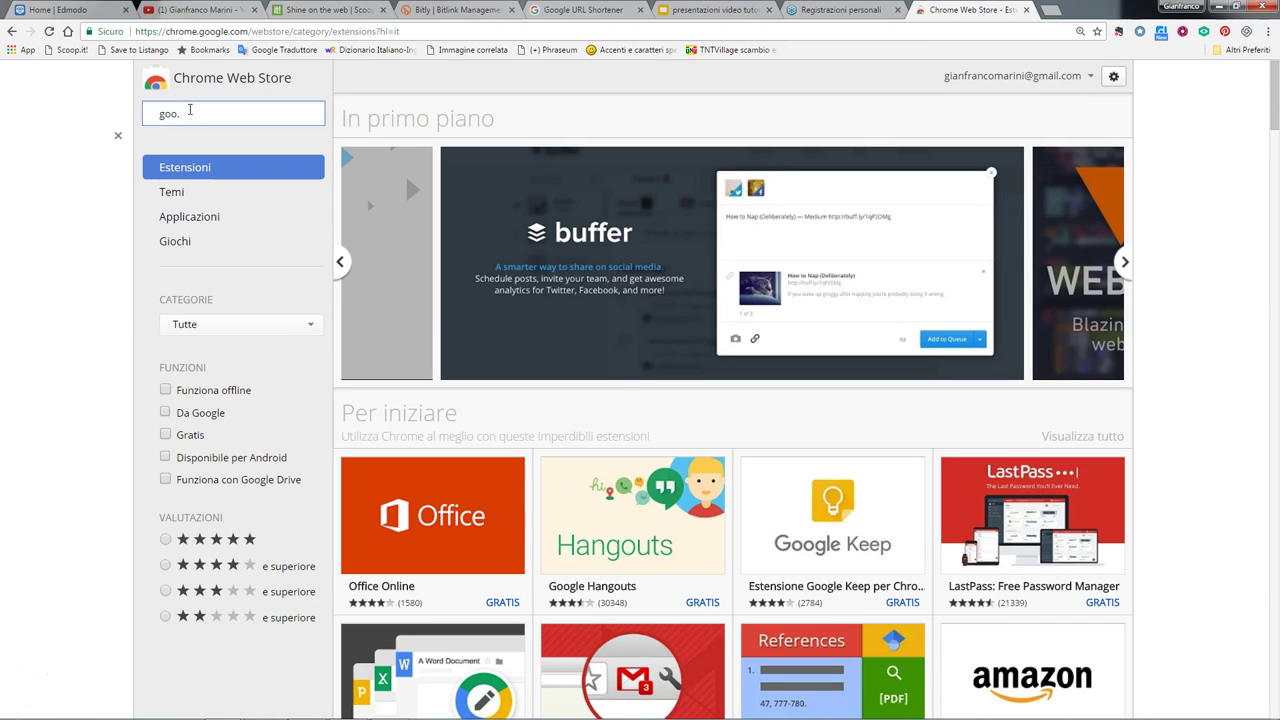
{"action": "type", "text": ".gl"}
{"action": "key", "text": "Return"}
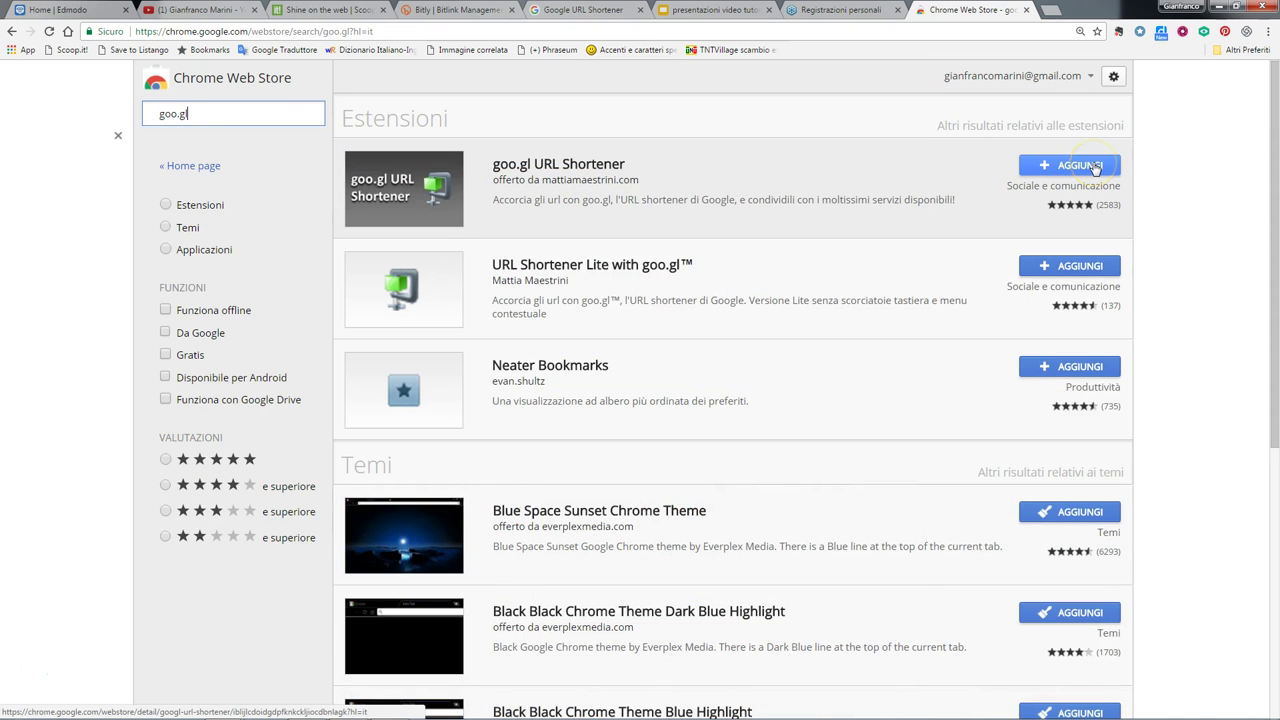
{"action": "left_click", "coordinate": [543, 165]}
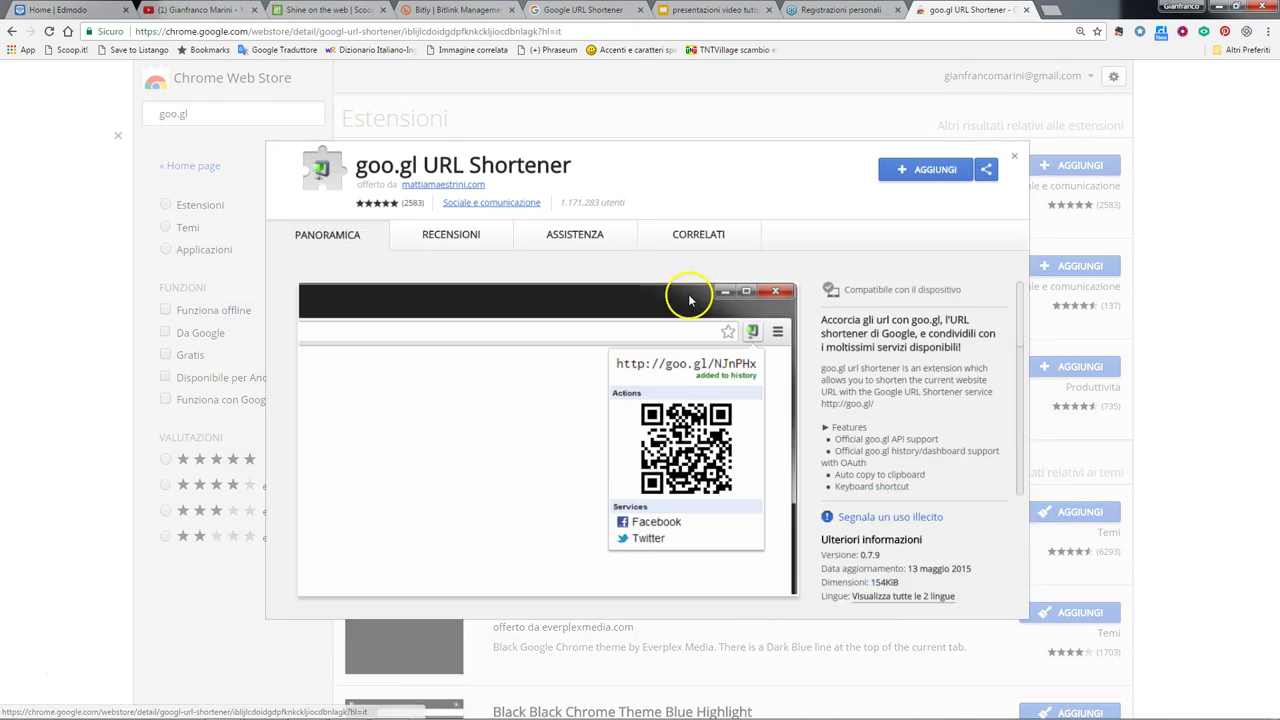
- Add the goo.gl URL Shortener extension to Chrome and return to the Slides tab
{"action": "scroll", "coordinate": [908, 358], "scroll_direction": "down", "scroll_amount": 2}
{"action": "scroll", "coordinate": [908, 358], "scroll_direction": "down", "scroll_amount": 5}
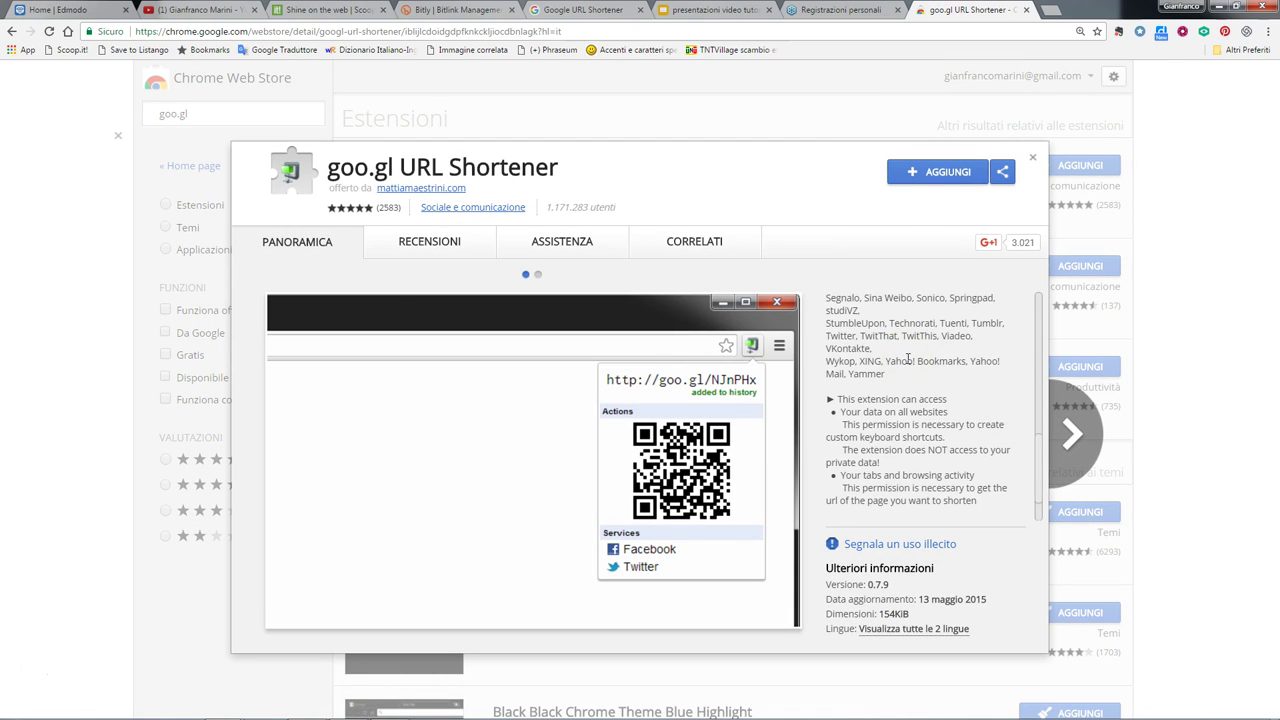
{"action": "left_click", "coordinate": [918, 172]}
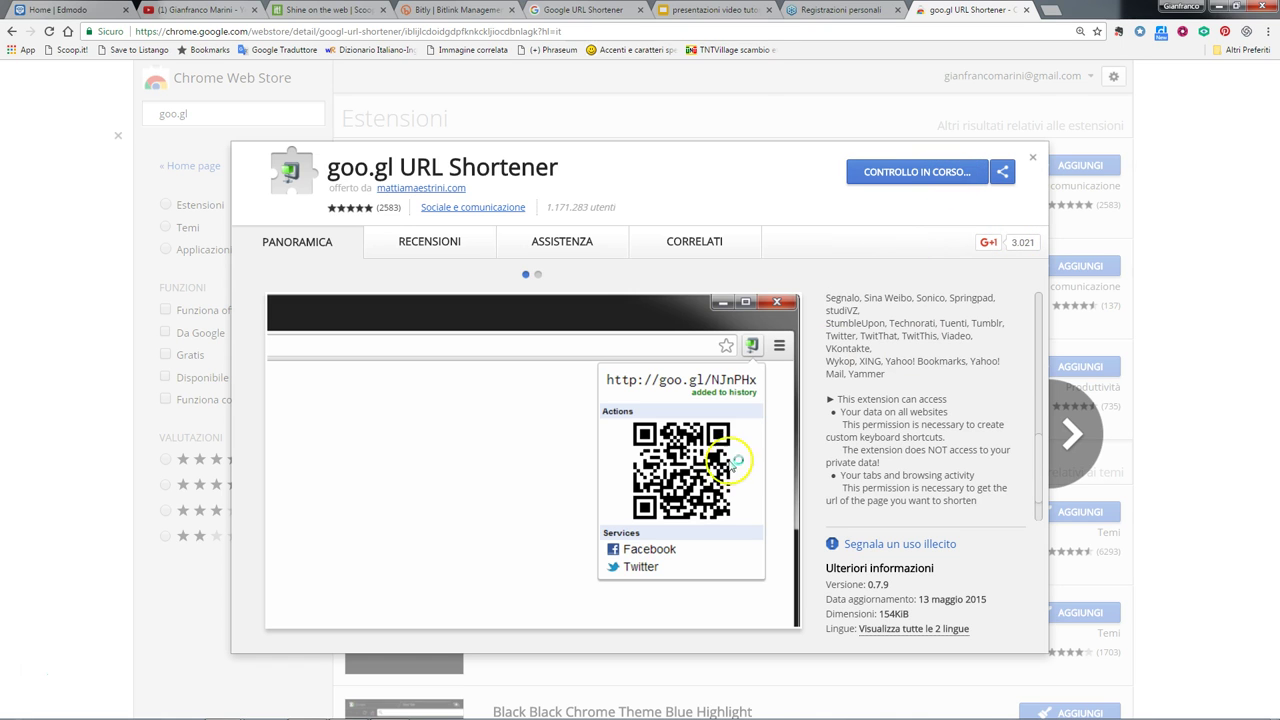
{"action": "left_click", "coordinate": [650, 178]}
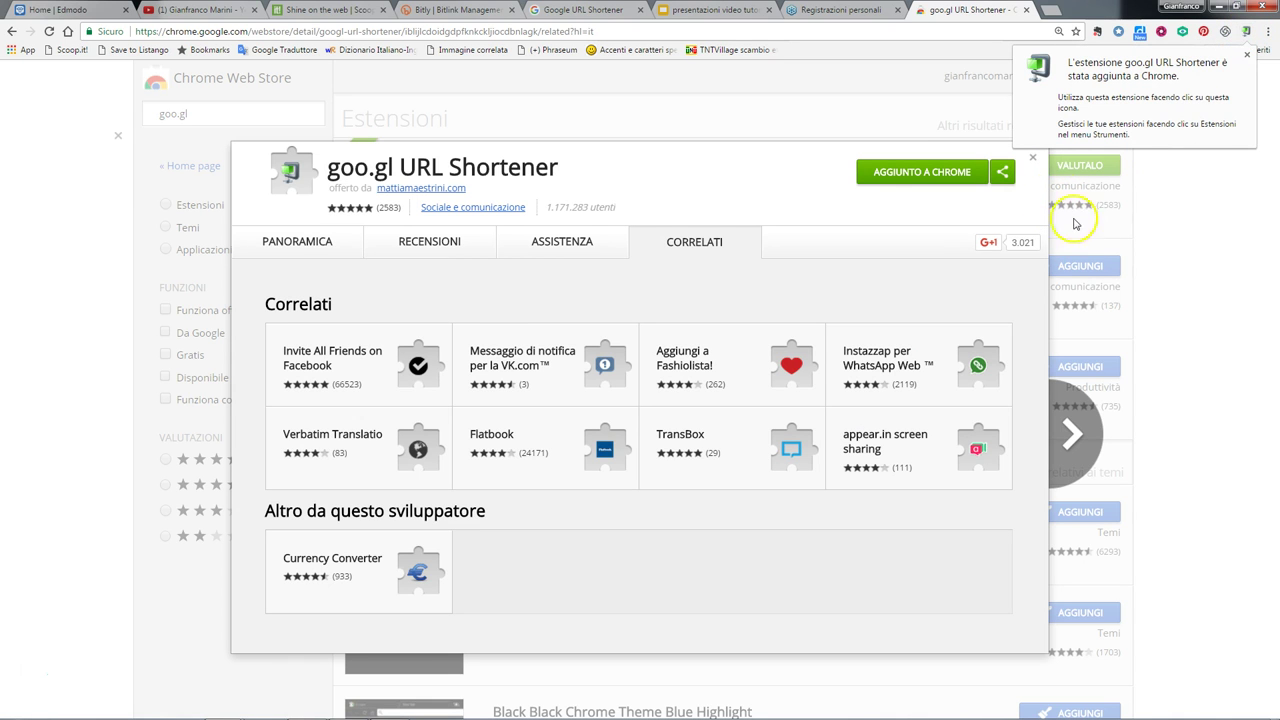
{"action": "left_click", "coordinate": [1032, 157]}
{"action": "left_click", "coordinate": [700, 9]}
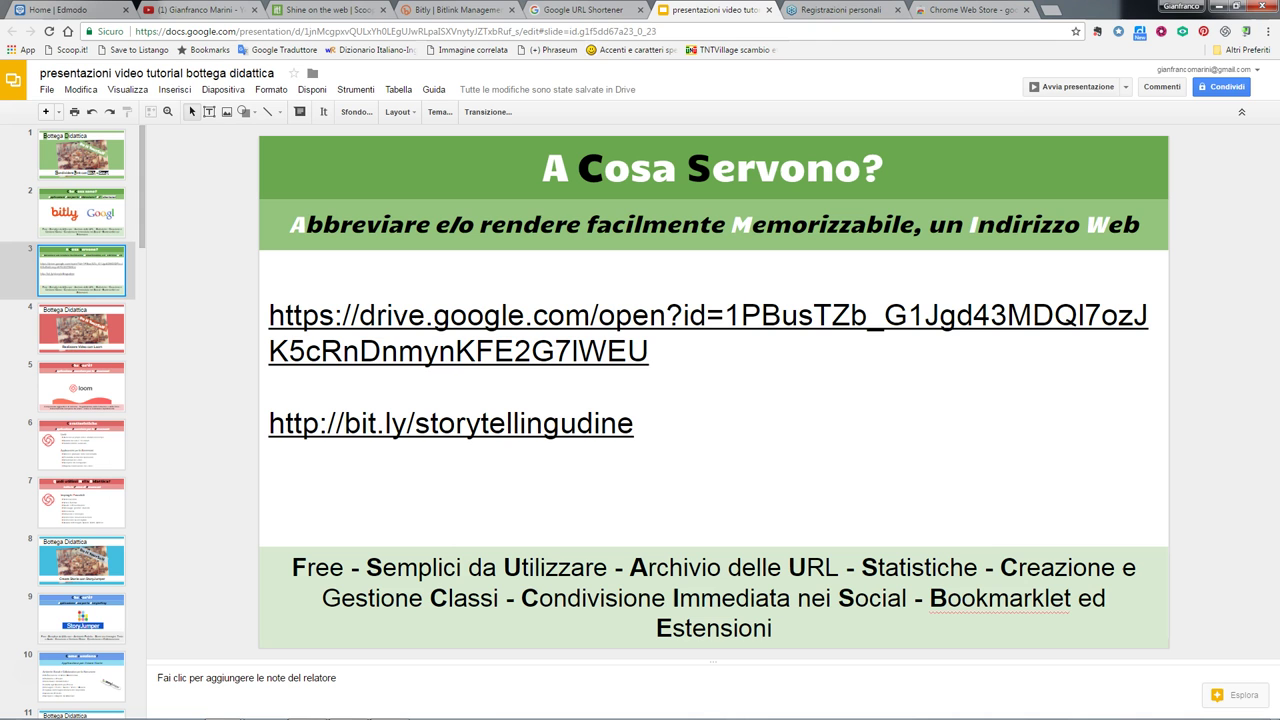
- Shorten the YouTube channel page to goo.gl/BnLBmq, show its QR code, then go to Bitly
{"action": "left_click", "coordinate": [168, 14]}
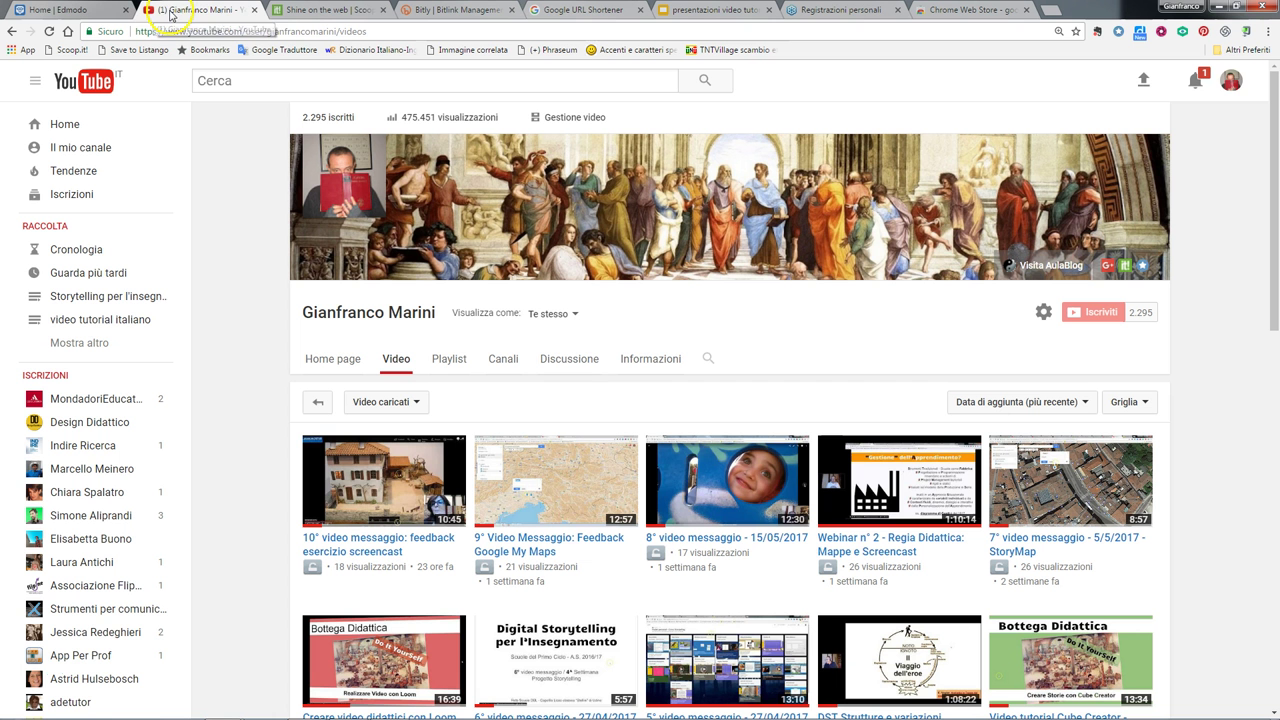
{"action": "left_click", "coordinate": [1245, 38]}
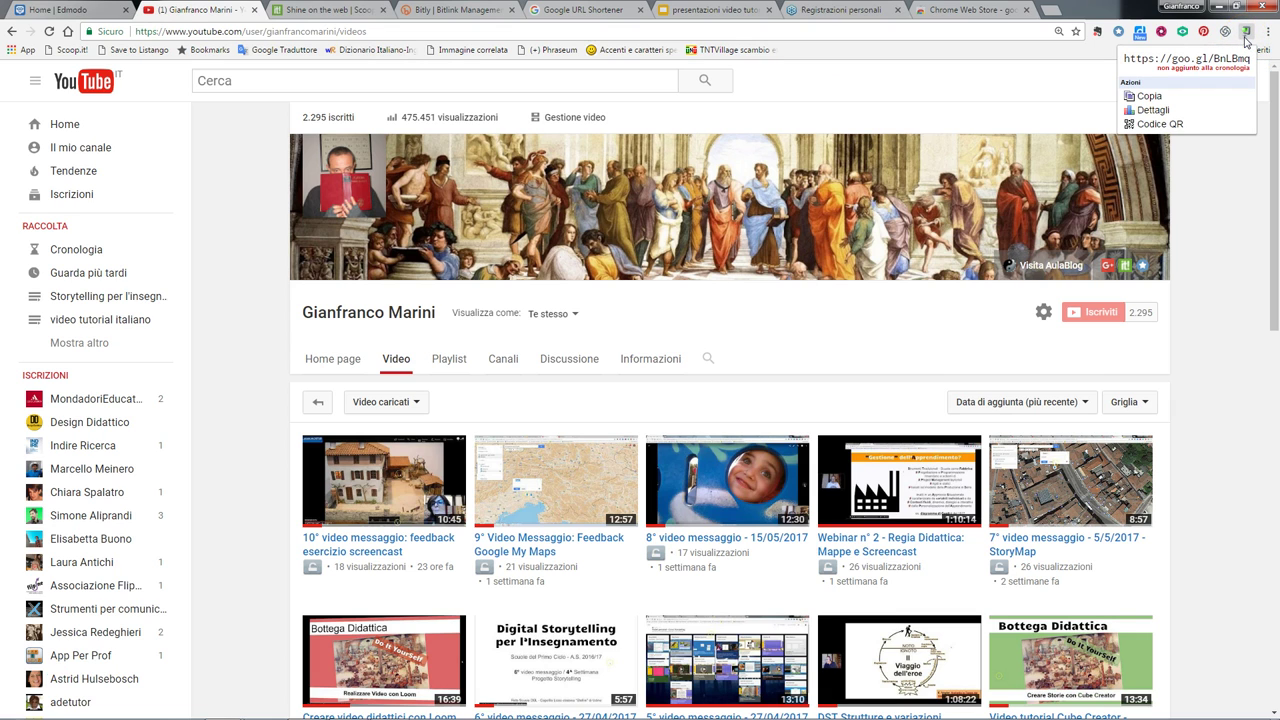
{"action": "left_click", "coordinate": [1160, 125]}
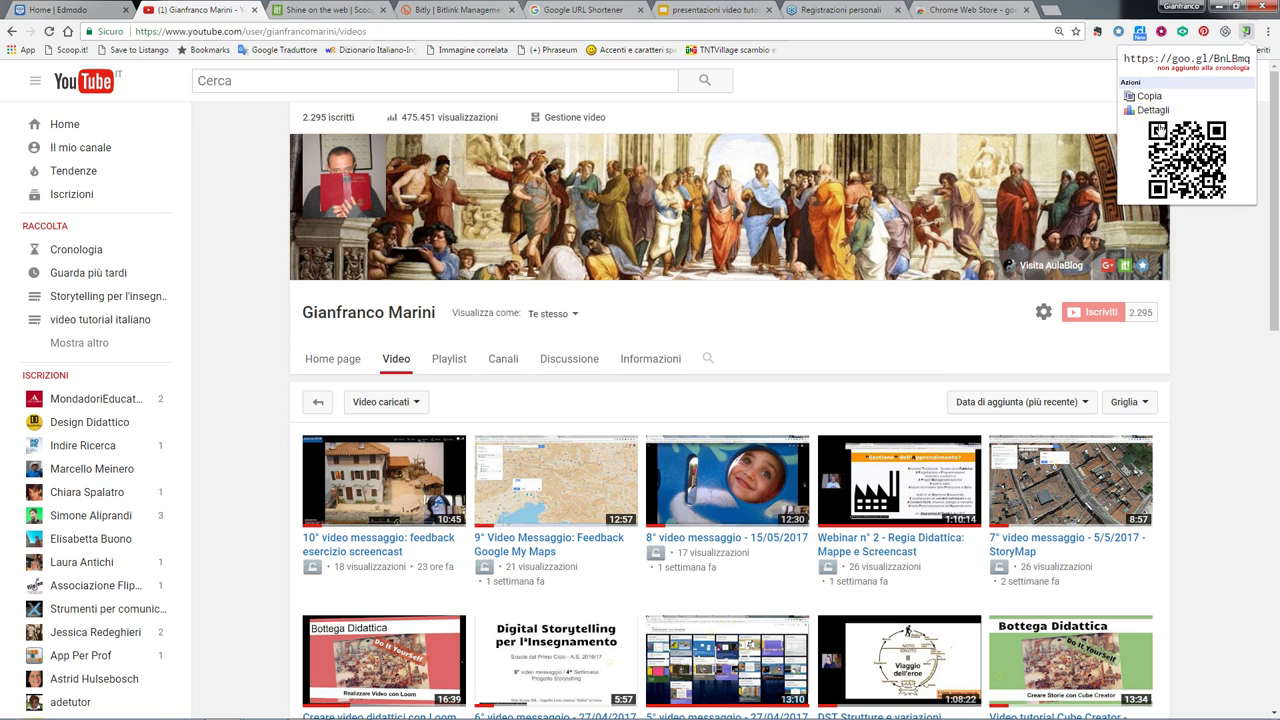
{"action": "left_click", "coordinate": [1182, 163]}
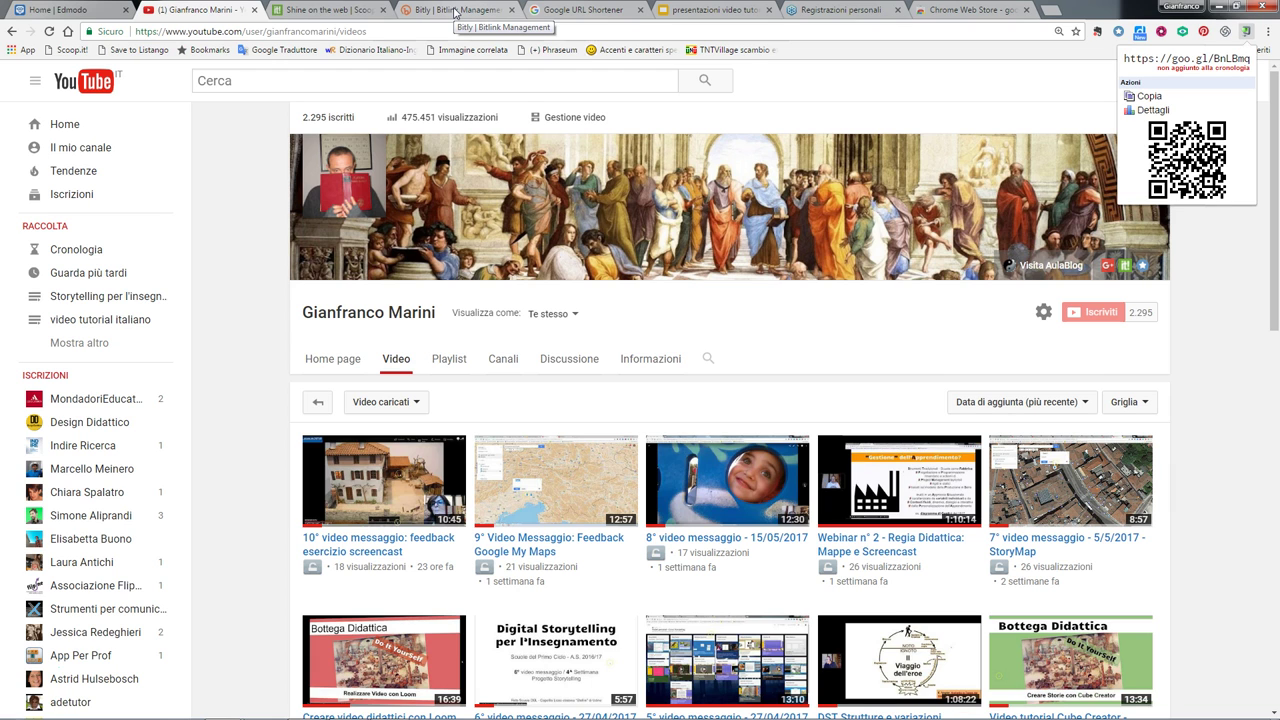
{"action": "left_click", "coordinate": [455, 12]}
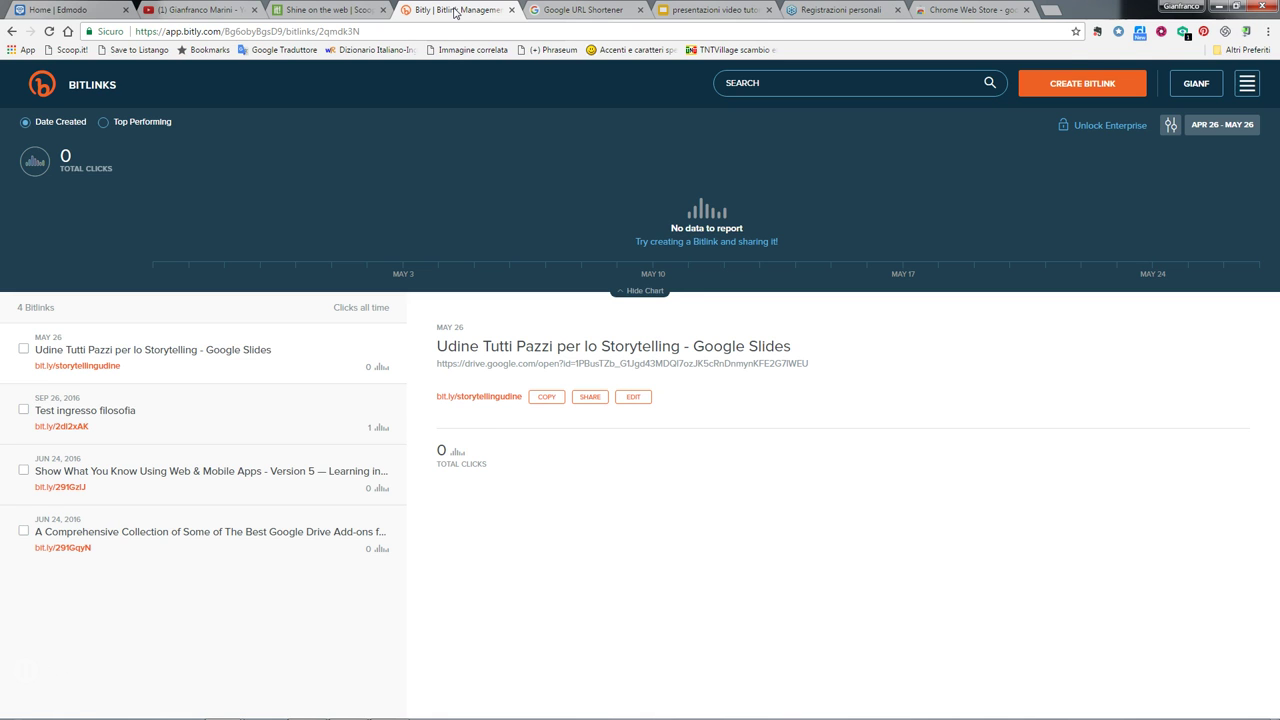
{"action": "key", "text": "ctrl+plus"}
{"action": "key", "text": "ctrl+plus"}
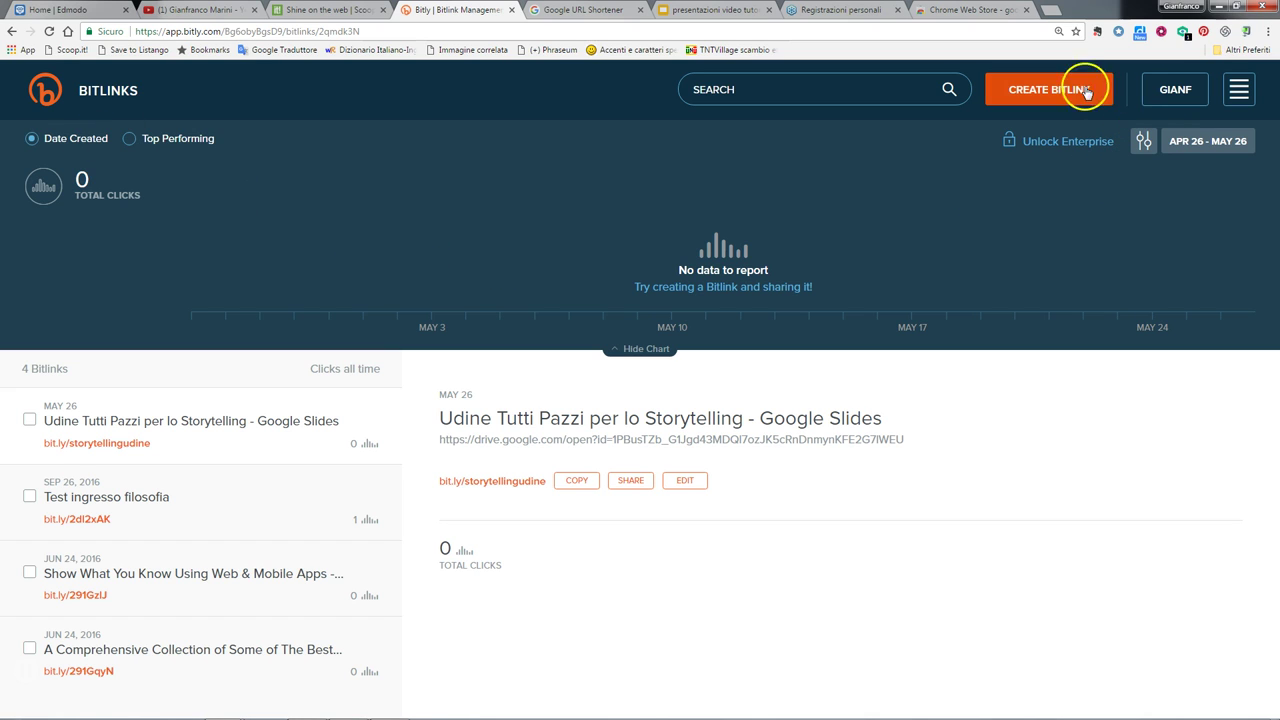
{"action": "left_click", "coordinate": [1250, 92]}
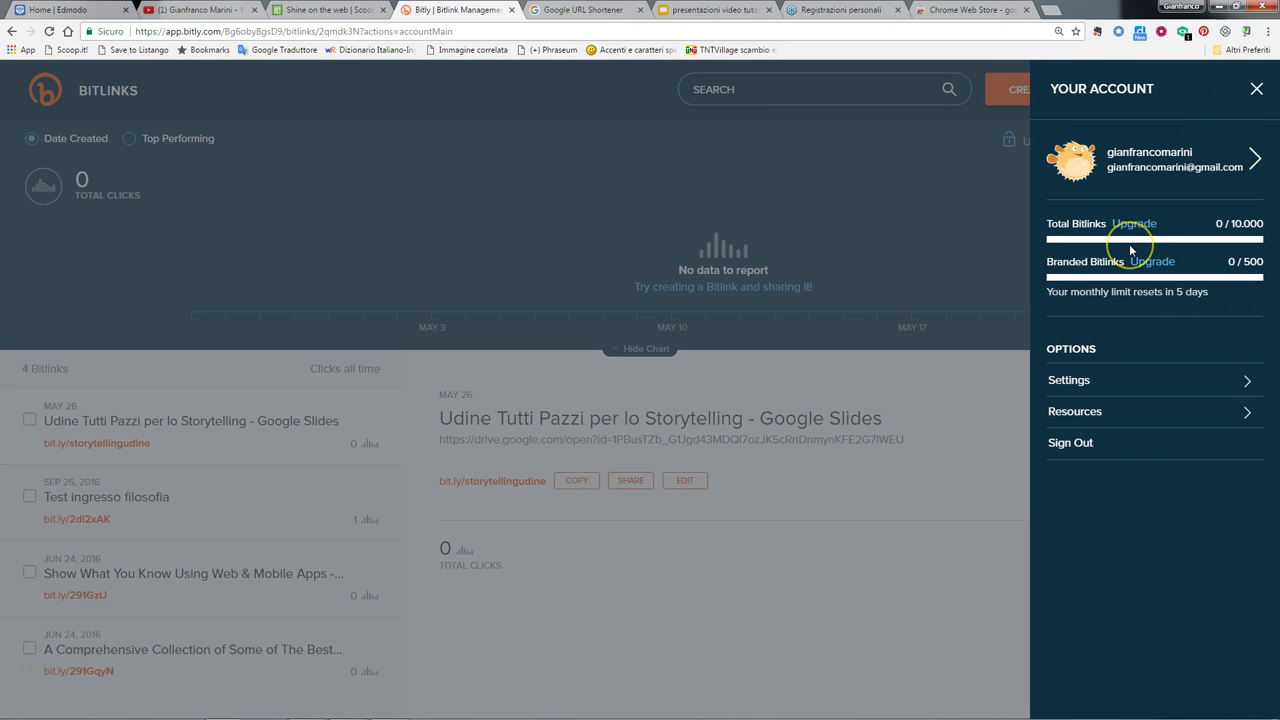
{"action": "key", "text": "ctrl+plus"}
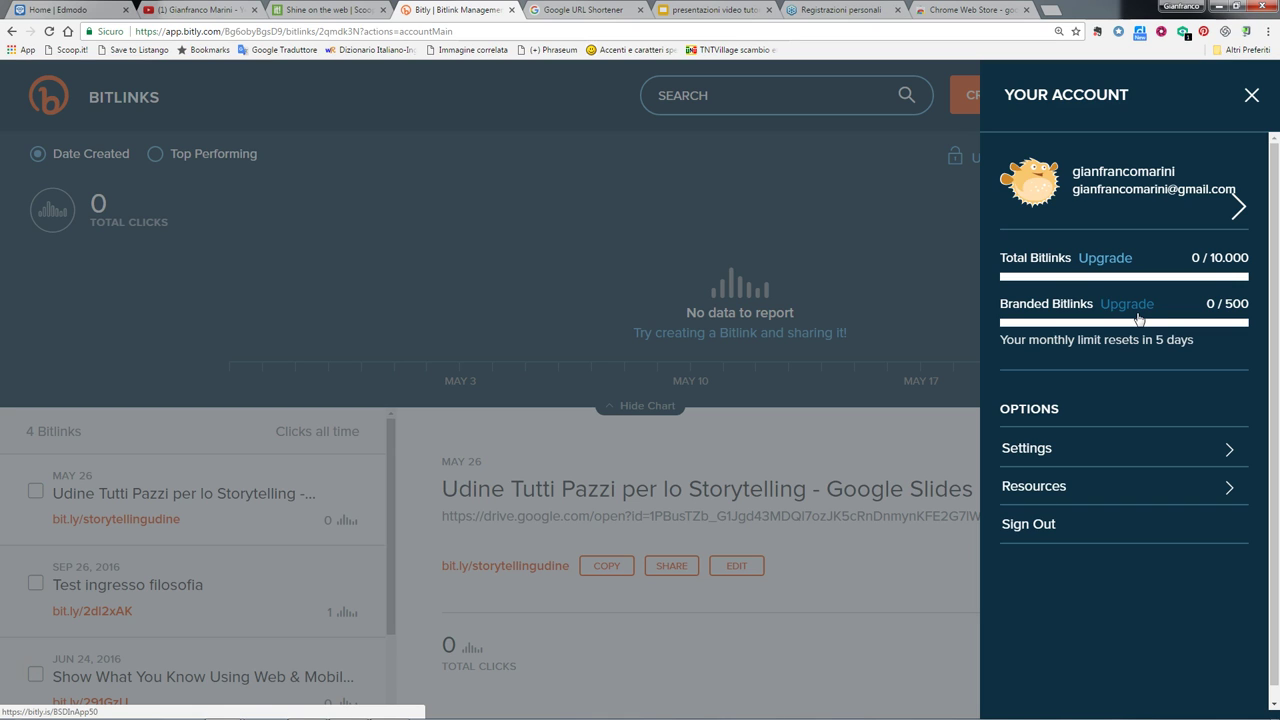
{"action": "left_click", "coordinate": [1092, 452]}
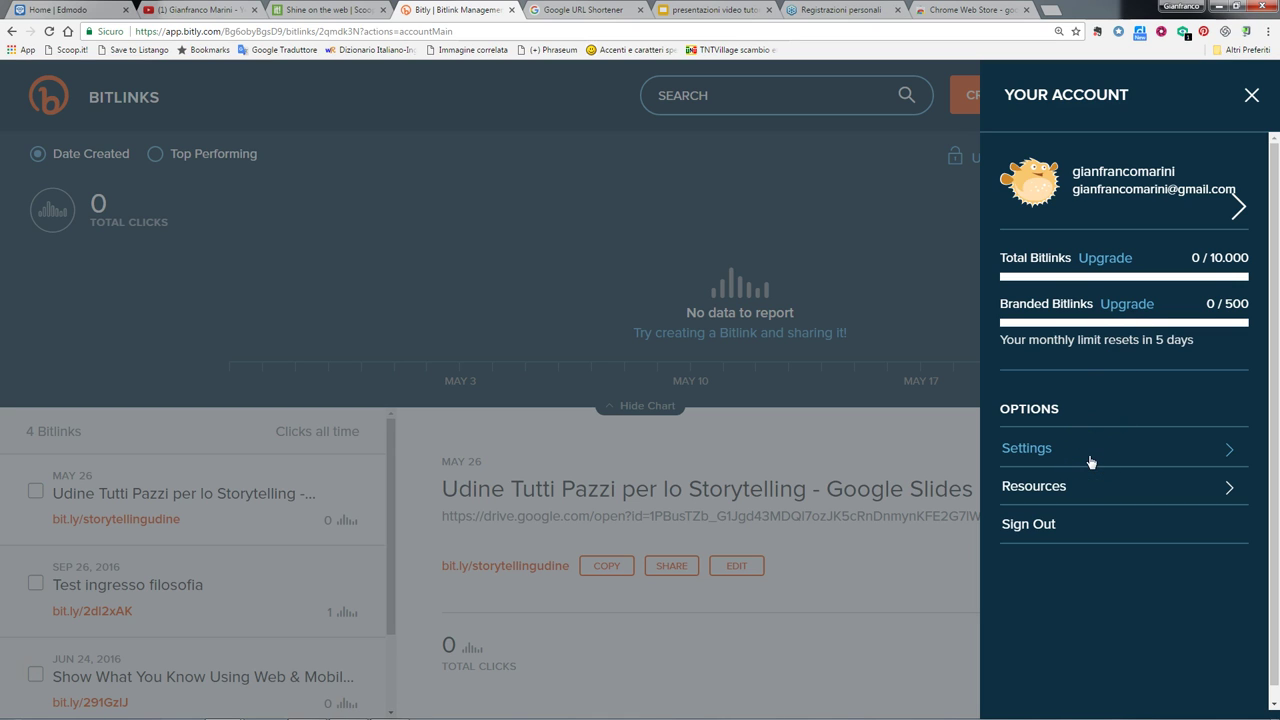
{"action": "left_click", "coordinate": [1094, 449]}
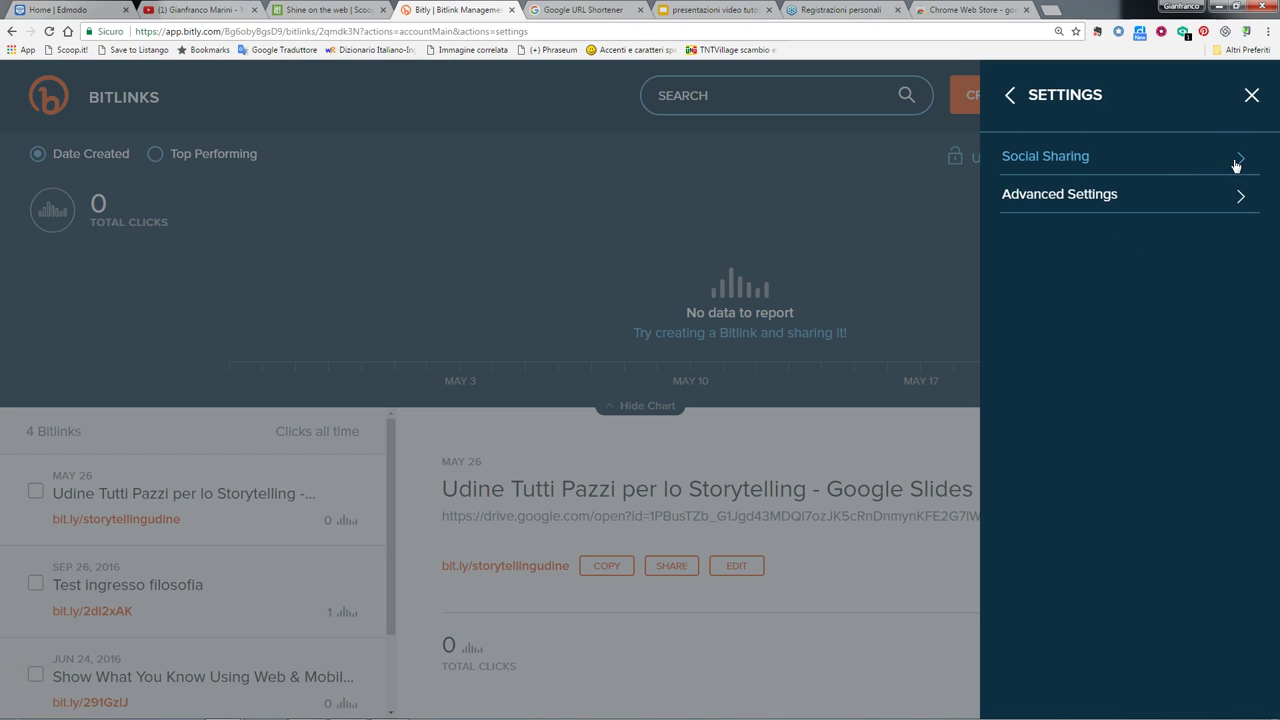
{"action": "left_click", "coordinate": [1236, 165]}
{"action": "left_click", "coordinate": [1239, 205]}
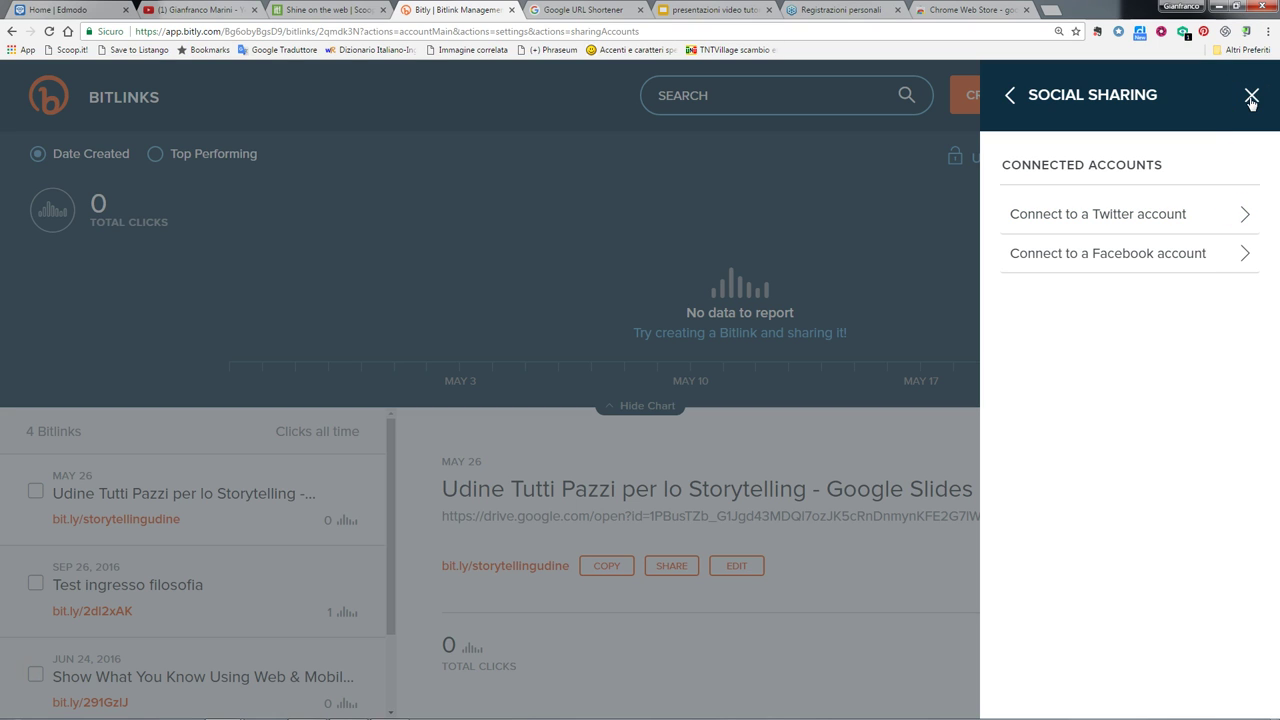
{"action": "left_click", "coordinate": [1009, 96]}
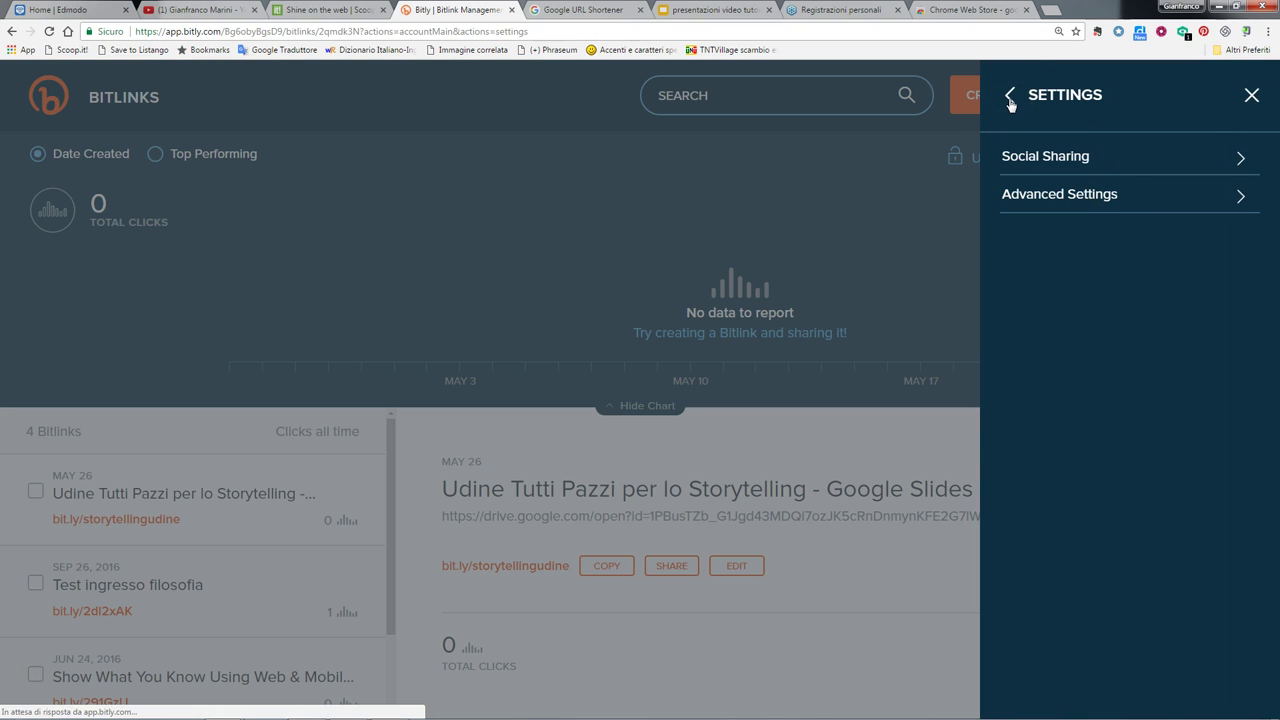
{"action": "left_click", "coordinate": [1009, 96]}
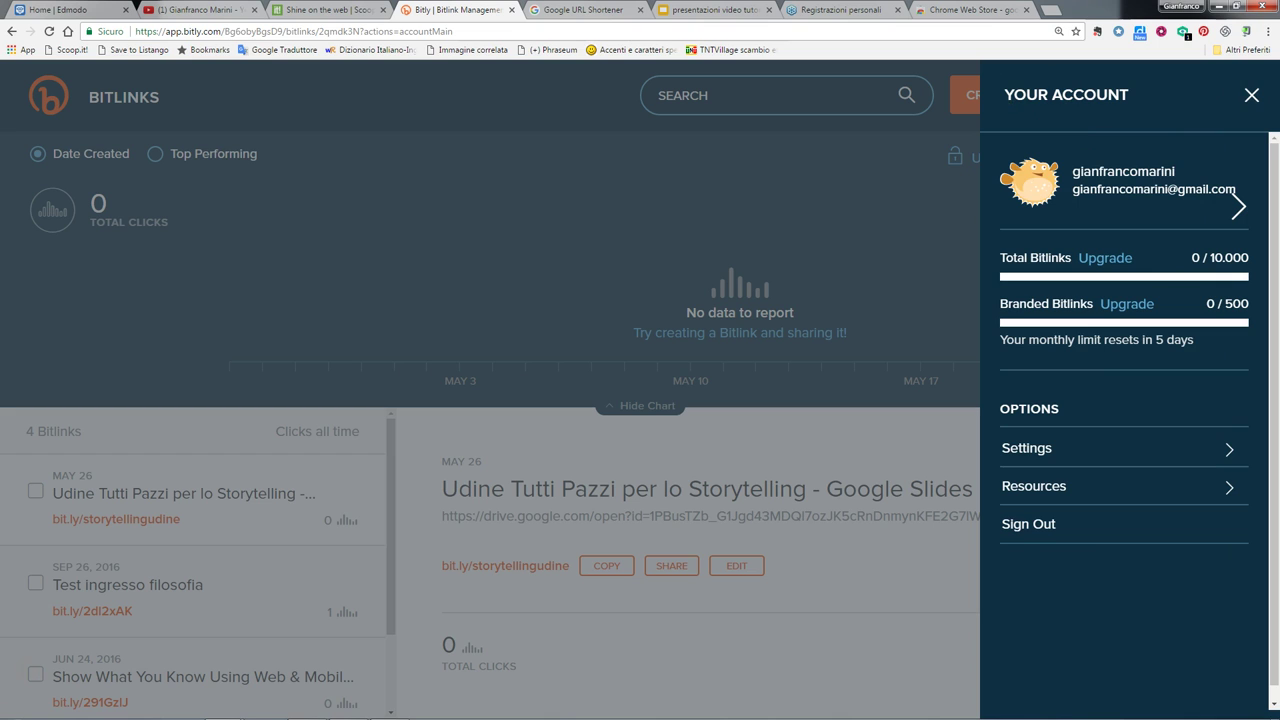
{"action": "left_click", "coordinate": [1251, 95]}
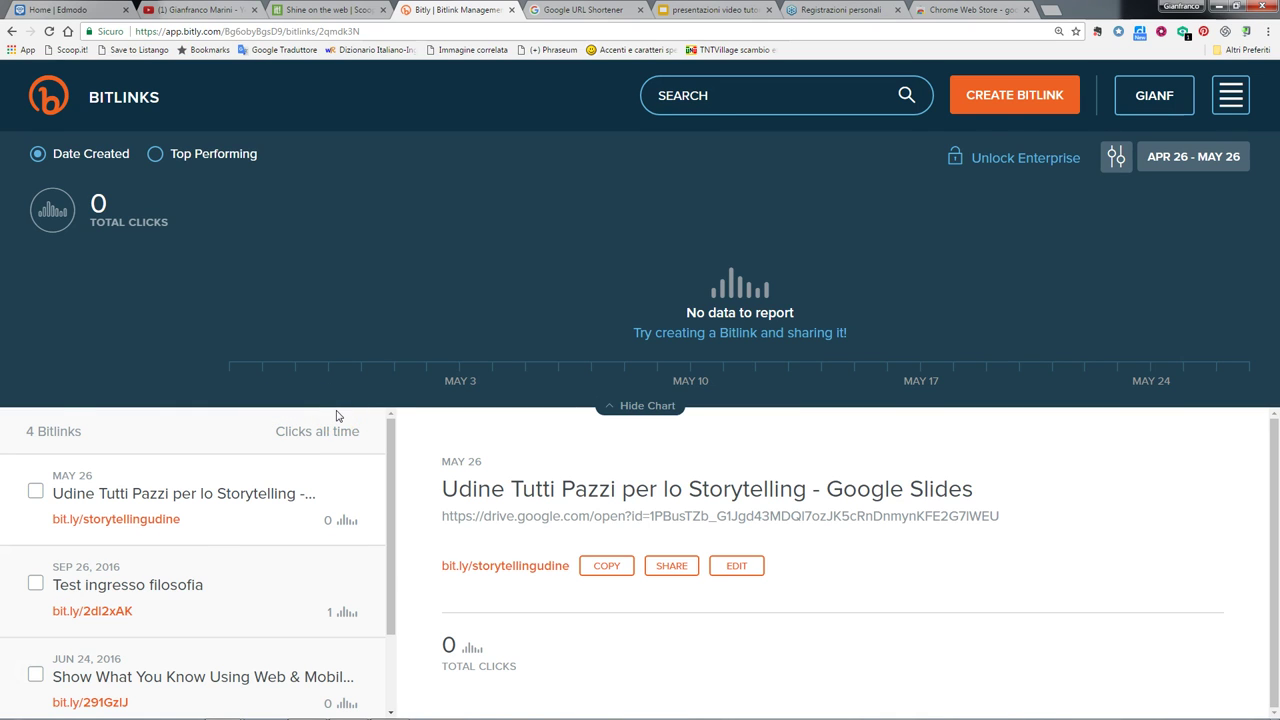
{"action": "key", "text": "ctrl+0"}
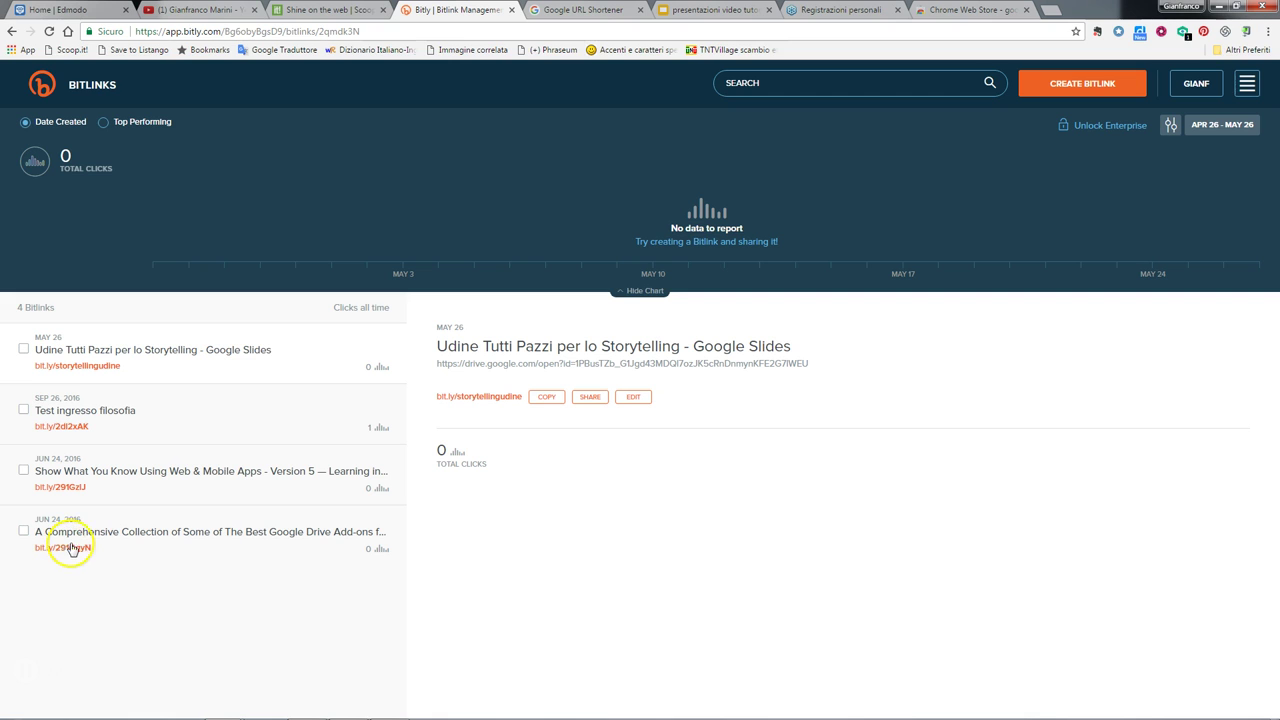
{"action": "key", "text": "ctrl+plus"}
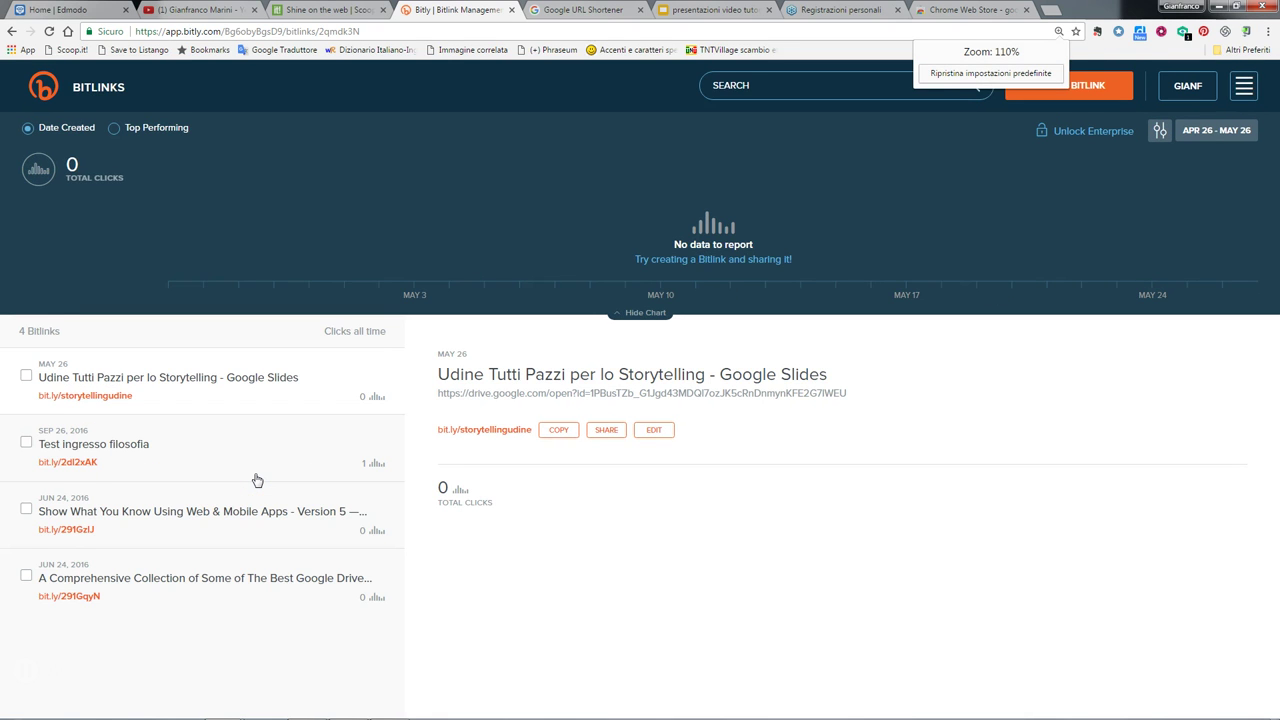
{"action": "key", "text": "ctrl+plus"}
{"action": "key", "text": "ctrl+plus"}
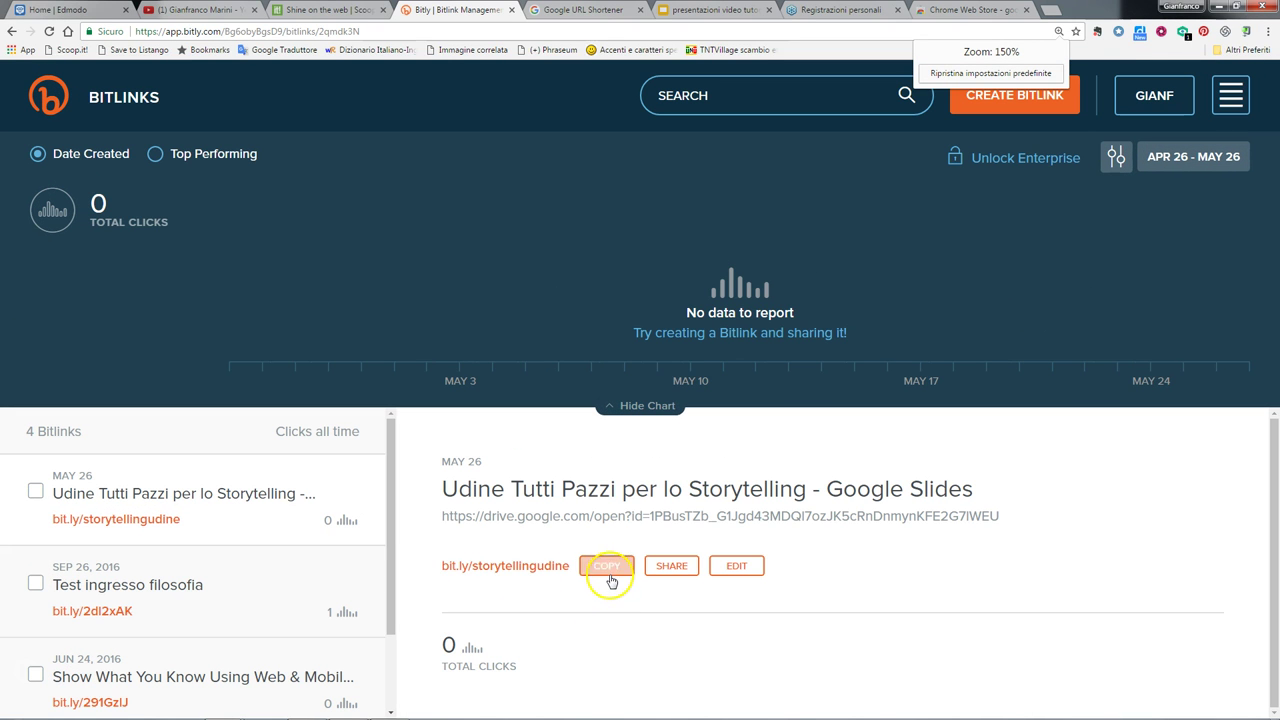
{"action": "left_click", "coordinate": [687, 573]}
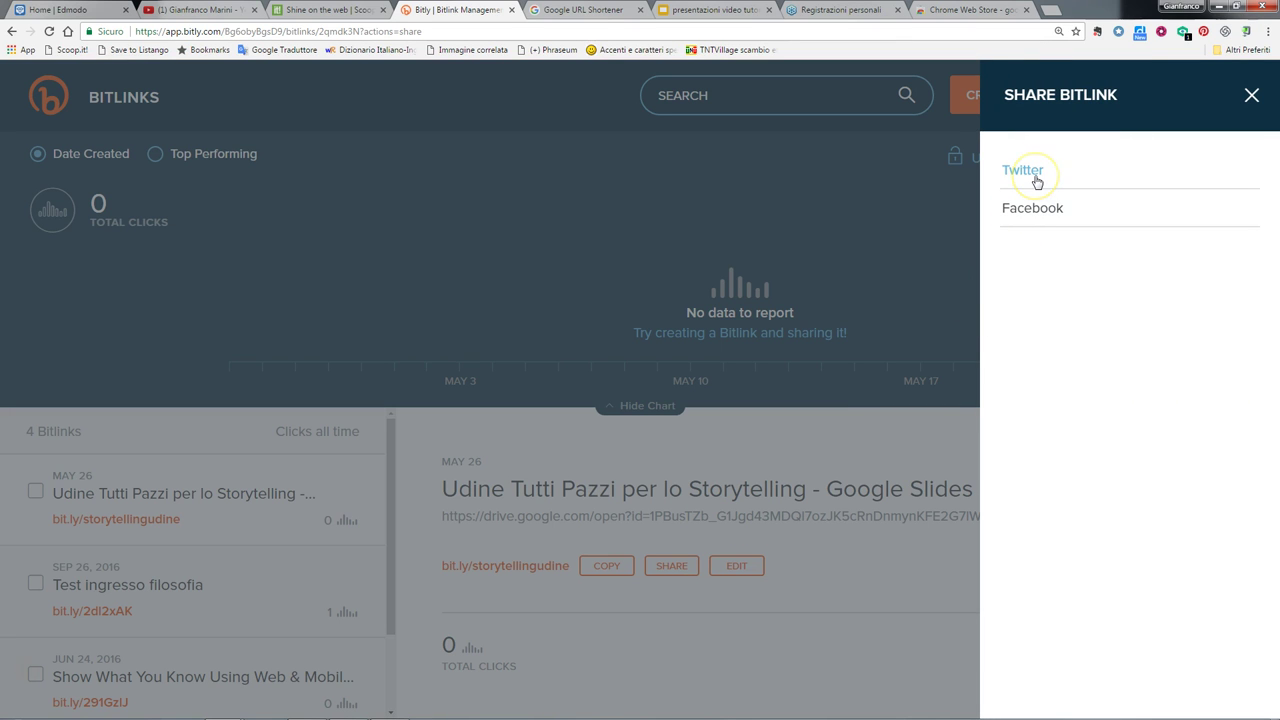
{"action": "left_click", "coordinate": [1034, 212]}
{"action": "left_click", "coordinate": [1035, 184]}
{"action": "left_click", "coordinate": [1040, 168]}
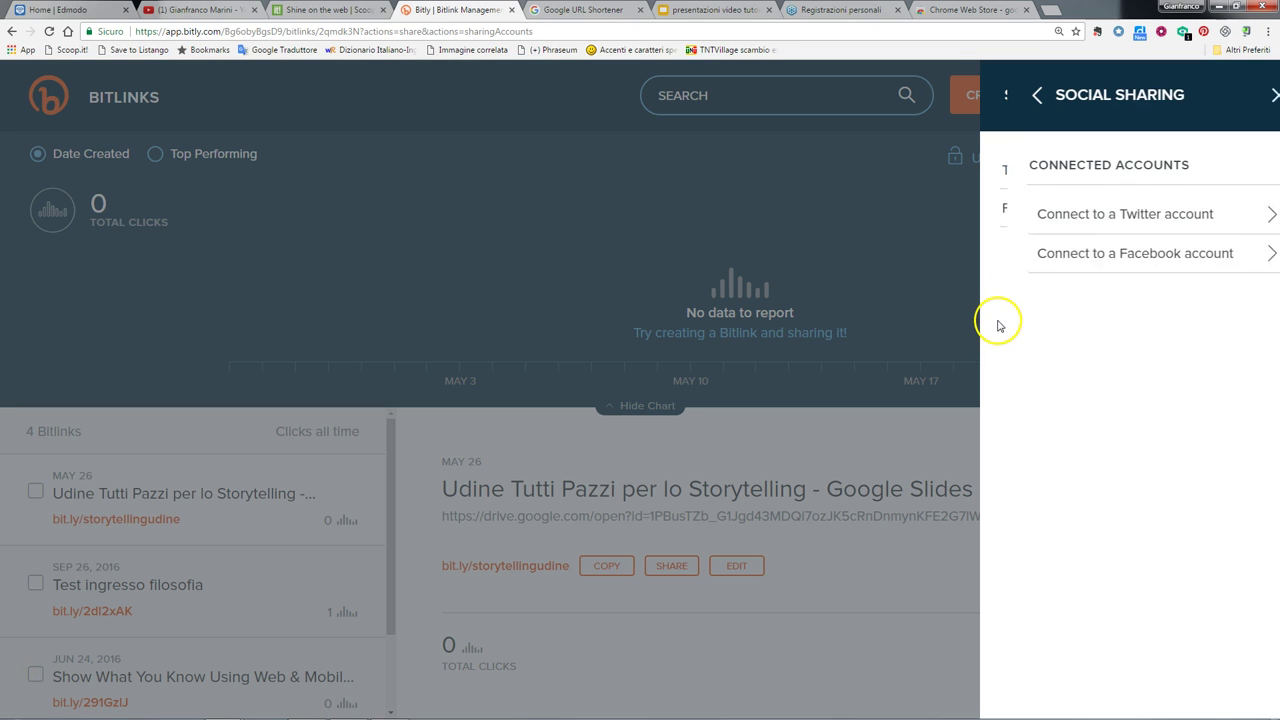
{"action": "left_click", "coordinate": [1172, 225]}
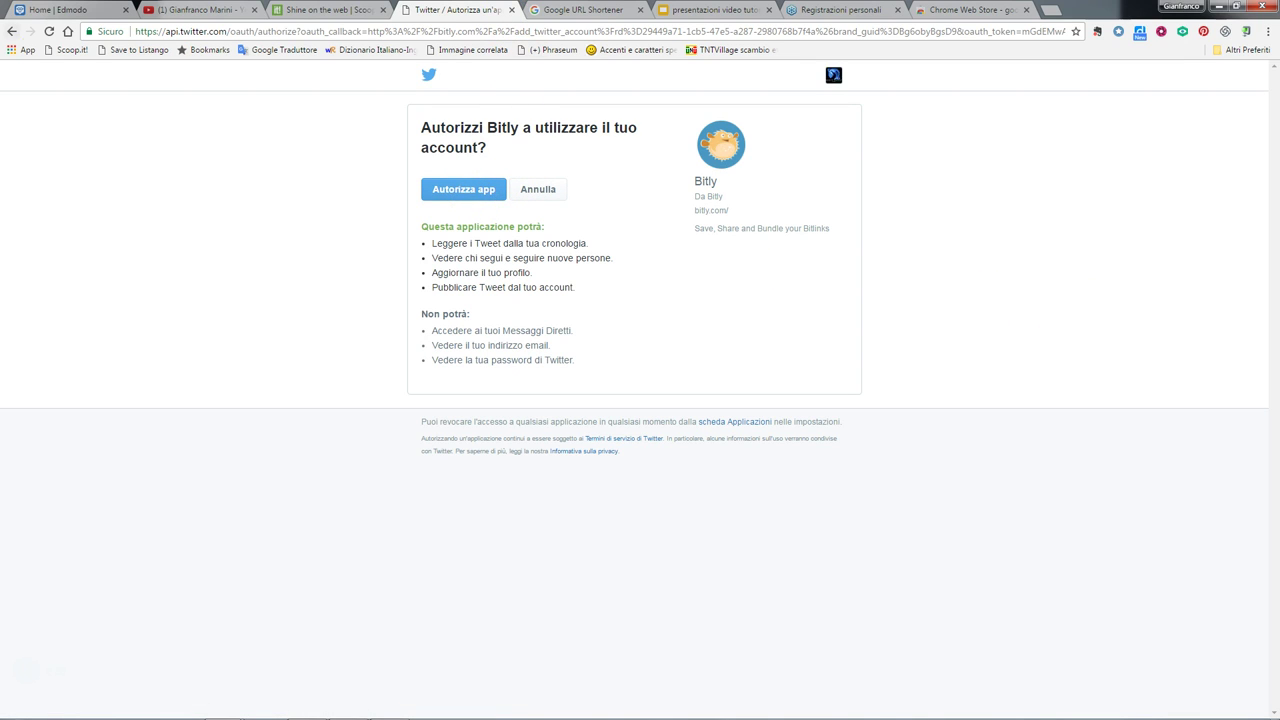
{"action": "left_click", "coordinate": [8, 30]}
{"action": "left_click", "coordinate": [1006, 93]}
{"action": "left_click", "coordinate": [1250, 96]}
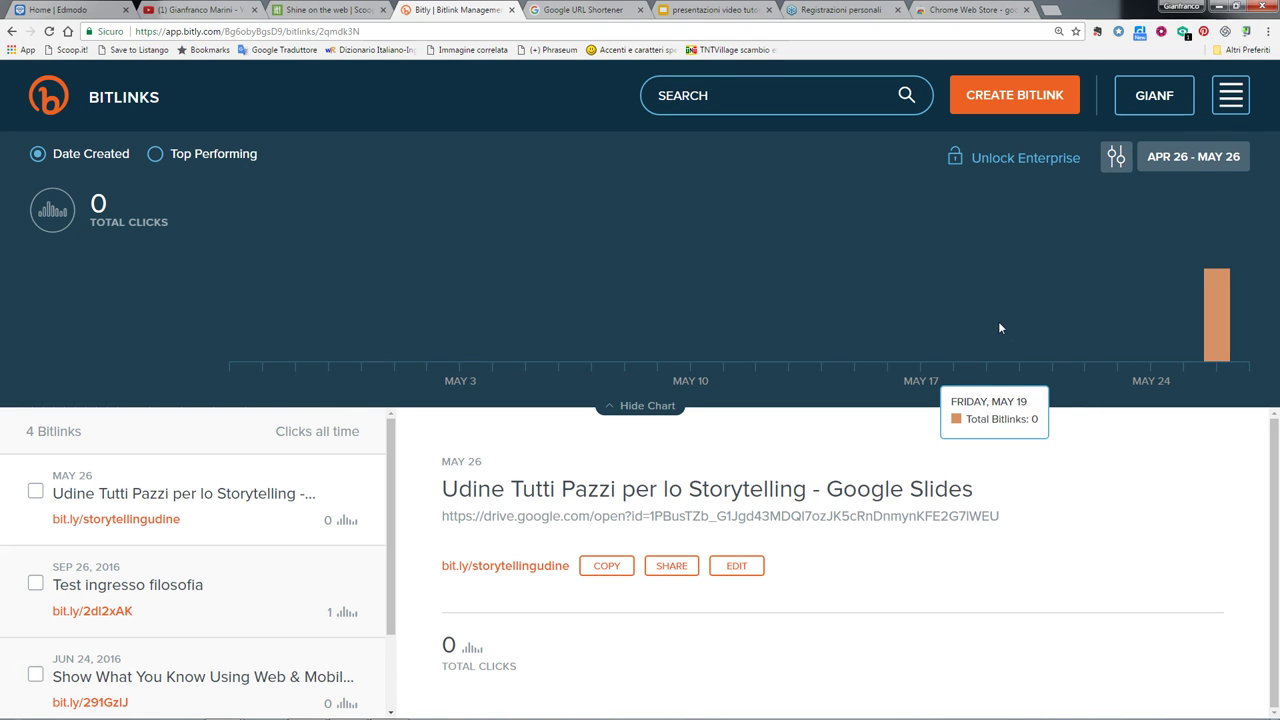
{"action": "left_click", "coordinate": [985, 318]}
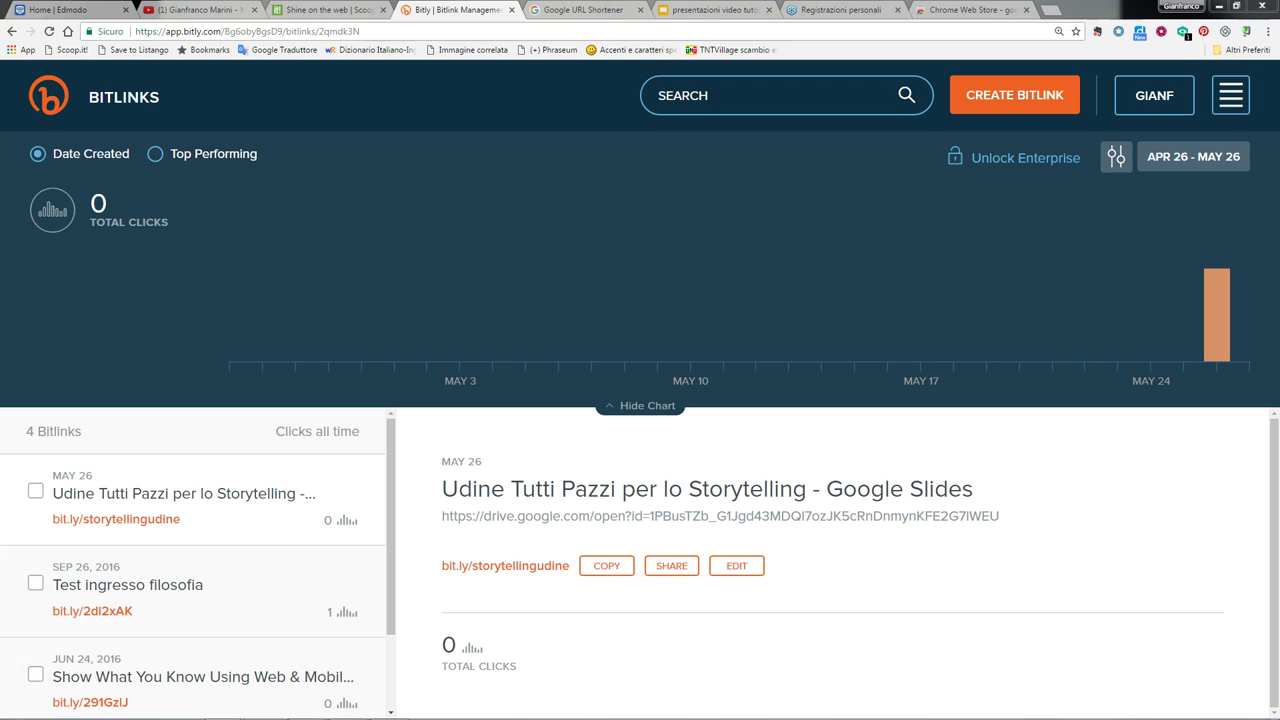
{"action": "left_click", "coordinate": [1037, 95]}
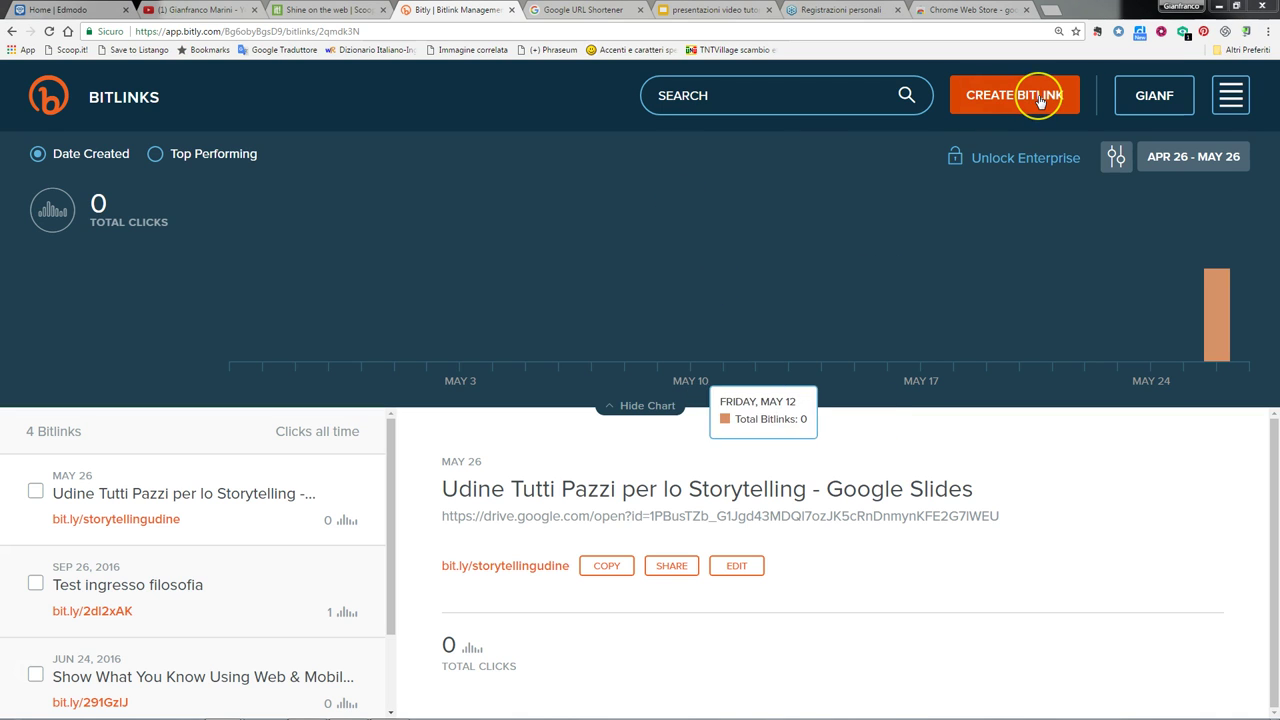
{"action": "left_click", "coordinate": [1041, 103]}
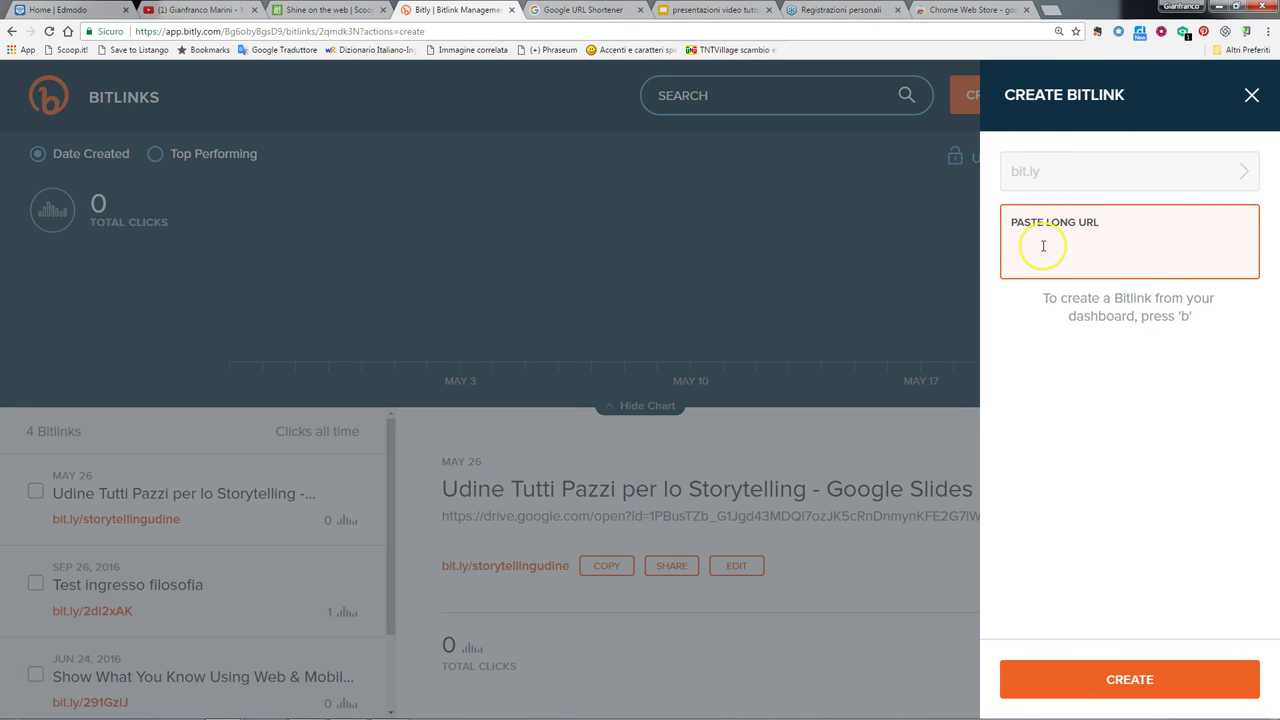
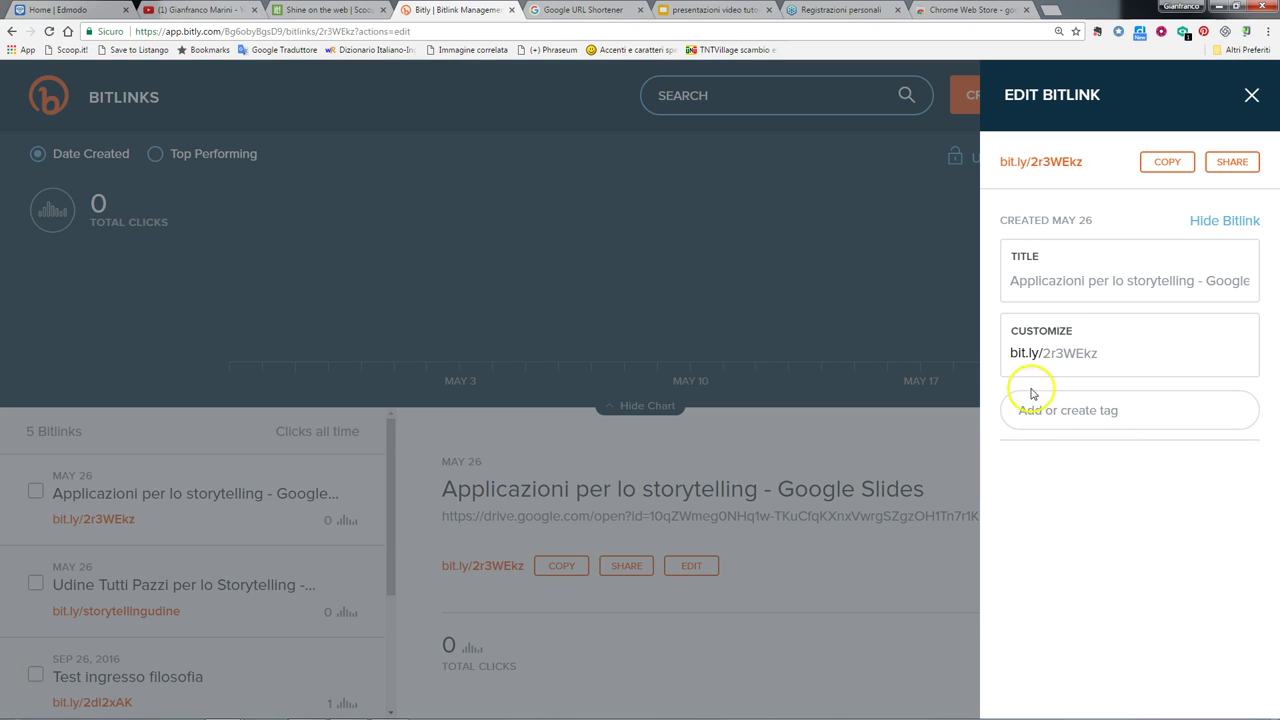
{"action": "left_click", "coordinate": [1026, 281]}
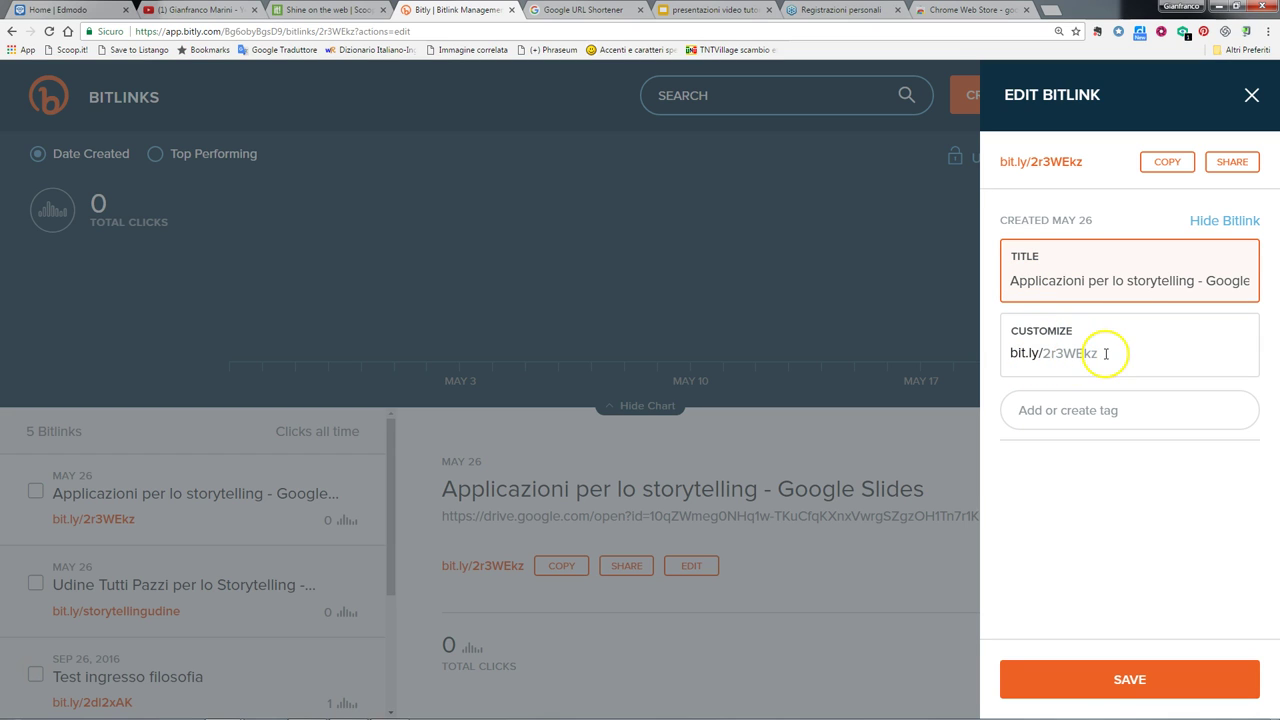
{"action": "left_click_drag", "start_coordinate": [1043, 353], "coordinate": [1098, 351]}
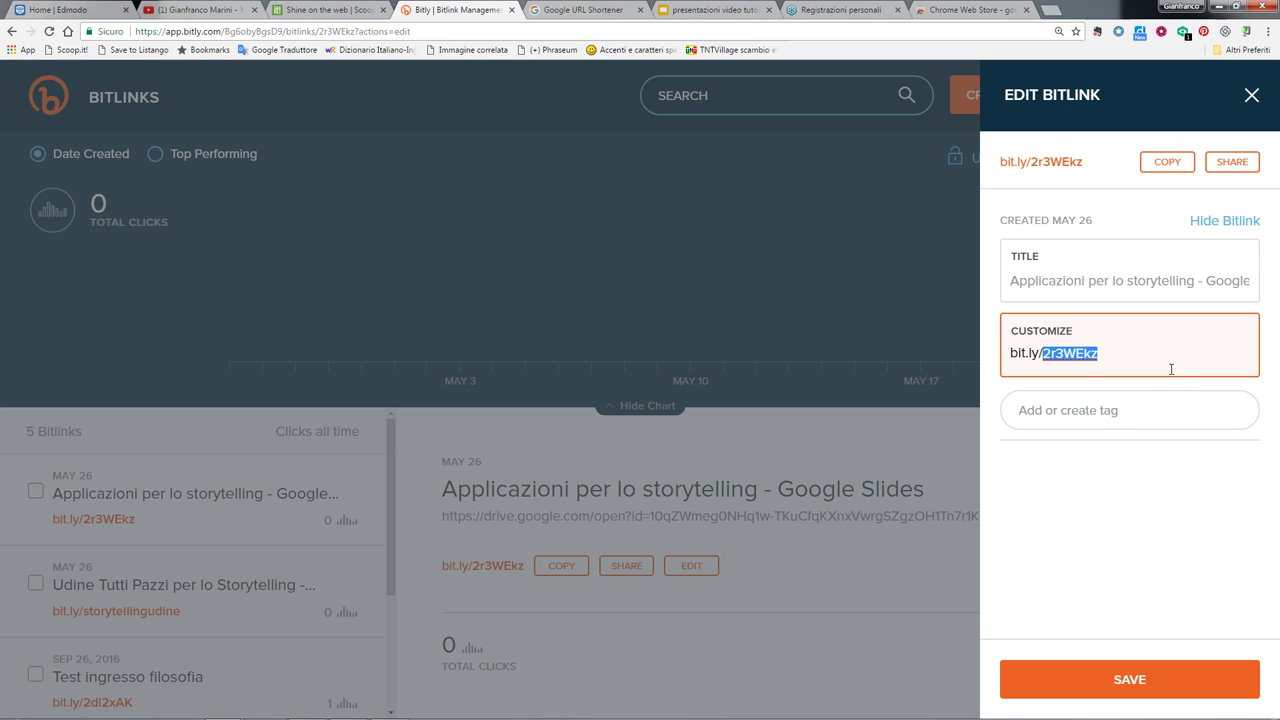
{"action": "key", "text": "BackSpace"}
{"action": "type", "text": "applicazioni"}
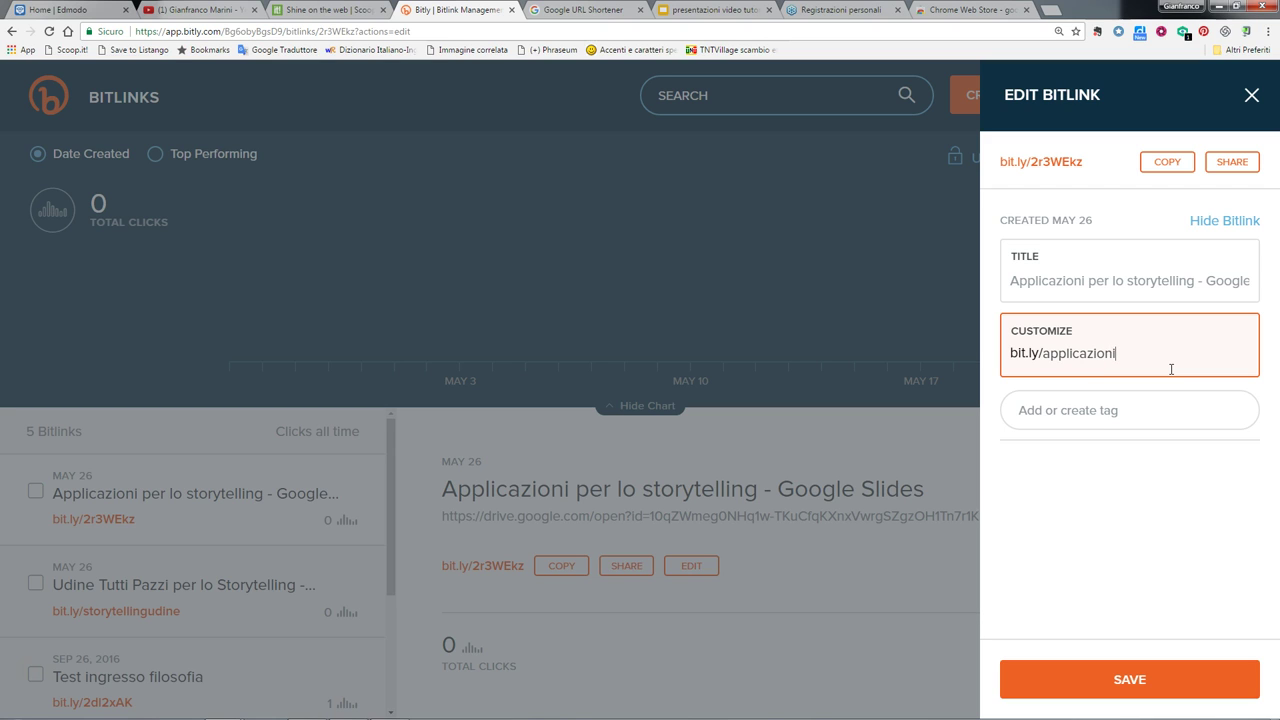
{"action": "type", "text": "storytelling"}
{"action": "key", "text": "BackSpace"}
{"action": "key", "text": "BackSpace"}
{"action": "key", "text": "BackSpace"}
{"action": "key", "text": "BackSpace"}
{"action": "key", "text": "BackSpace"}
{"action": "key", "text": "BackSpace"}
{"action": "key", "text": "BackSpace"}
{"action": "key", "text": "BackSpace"}
{"action": "key", "text": "BackSpace"}
{"action": "key", "text": "BackSpace"}
{"action": "key", "text": "BackSpace"}
{"action": "key", "text": "BackSpace"}
{"action": "key", "text": "BackSpace"}
{"action": "key", "text": "BackSpace"}
{"action": "key", "text": "BackSpace"}
{"action": "key", "text": "BackSpace"}
{"action": "key", "text": "BackSpace"}
{"action": "key", "text": "BackSpace"}
{"action": "key", "text": "BackSpace"}
{"action": "key", "text": "BackSpace"}
{"action": "type", "text": "ppstorytelling"}
- Tag the Bitlink 'narrazione digitale, tecnologie digital' and try saving it
{"action": "left_click", "coordinate": [1131, 413]}
{"action": "type", "text": "na"}
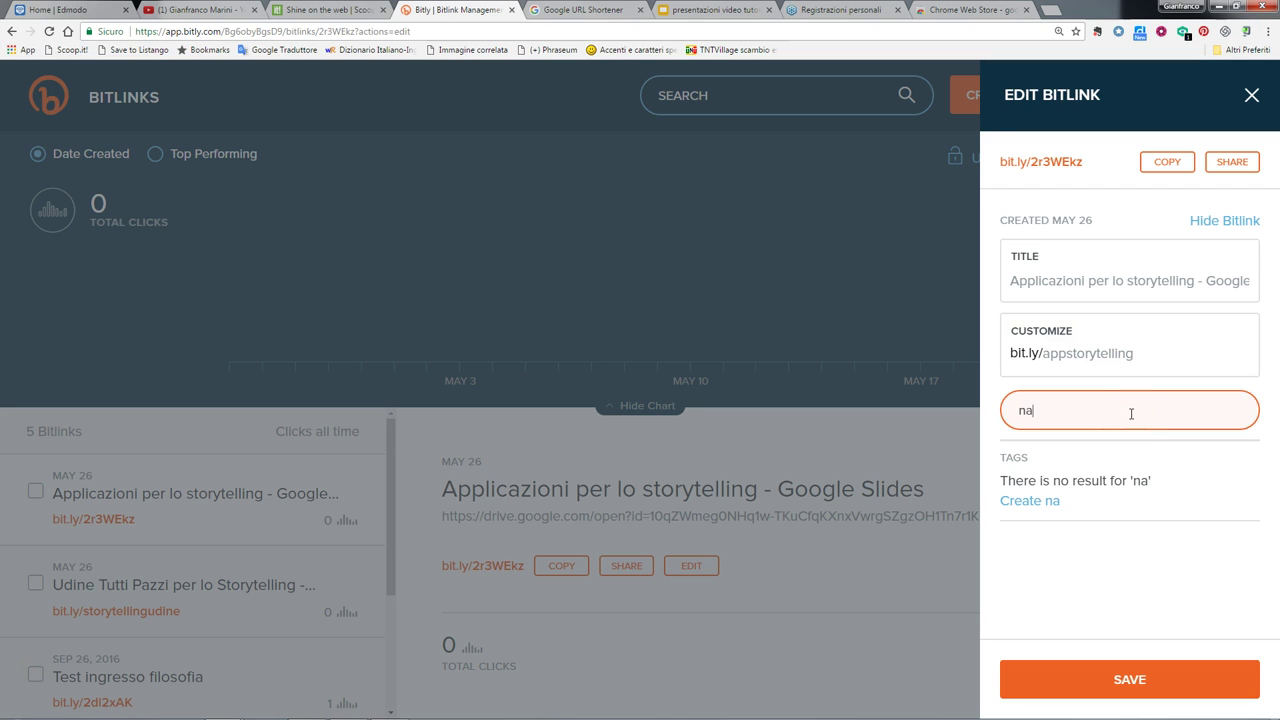
{"action": "type", "text": "rrazione digit"}
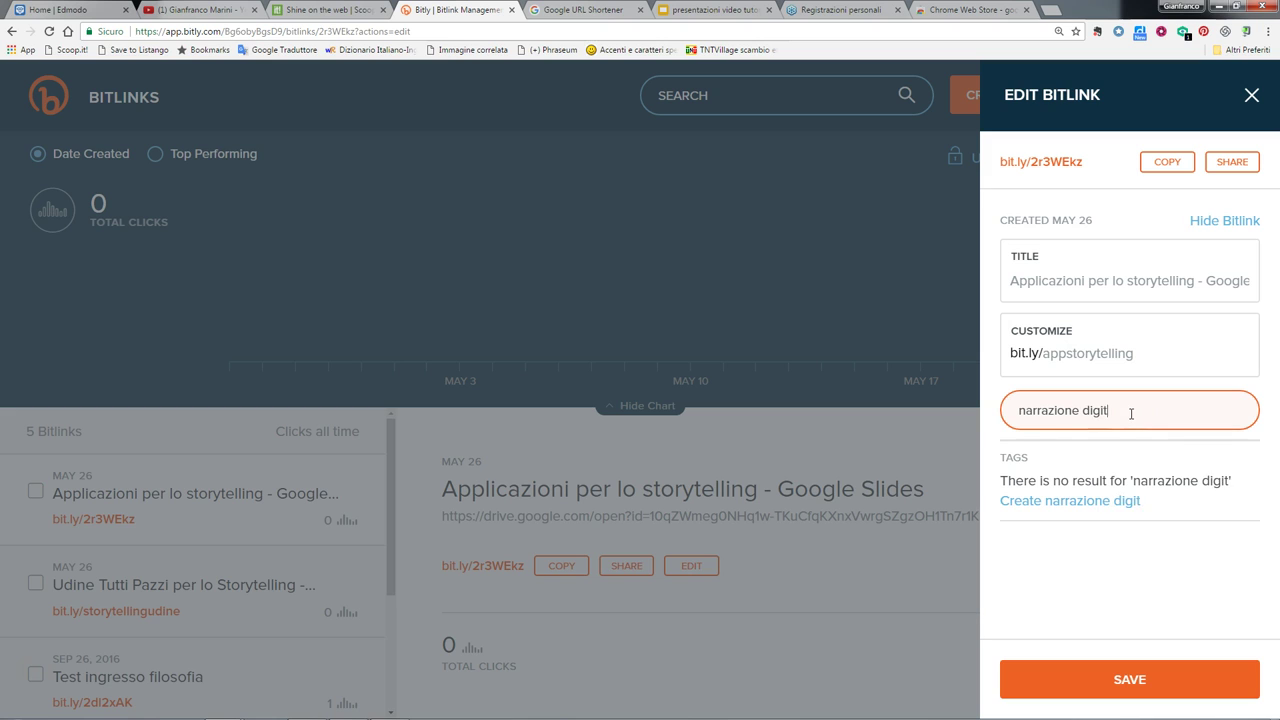
{"action": "type", "text": "ale, tecnol"}
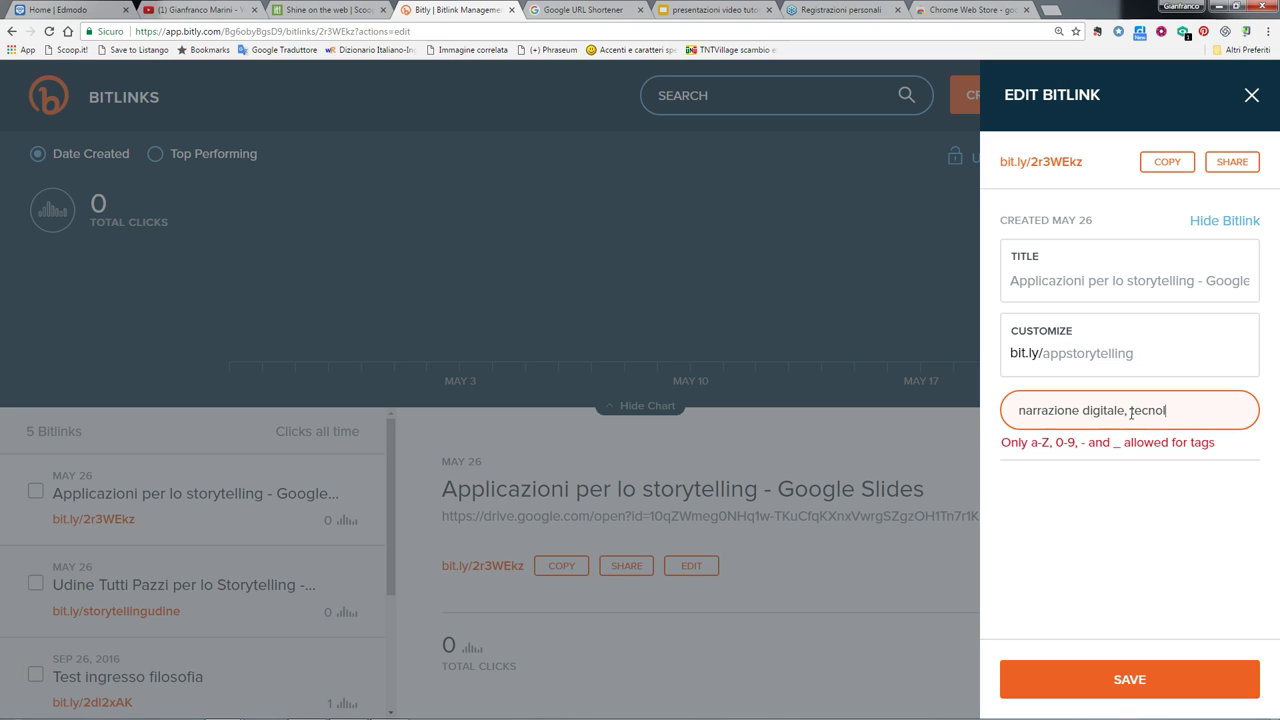
{"action": "type", "text": "ogie digitali,"}
{"action": "left_click", "coordinate": [1176, 509]}
{"action": "left_click", "coordinate": [1122, 679]}
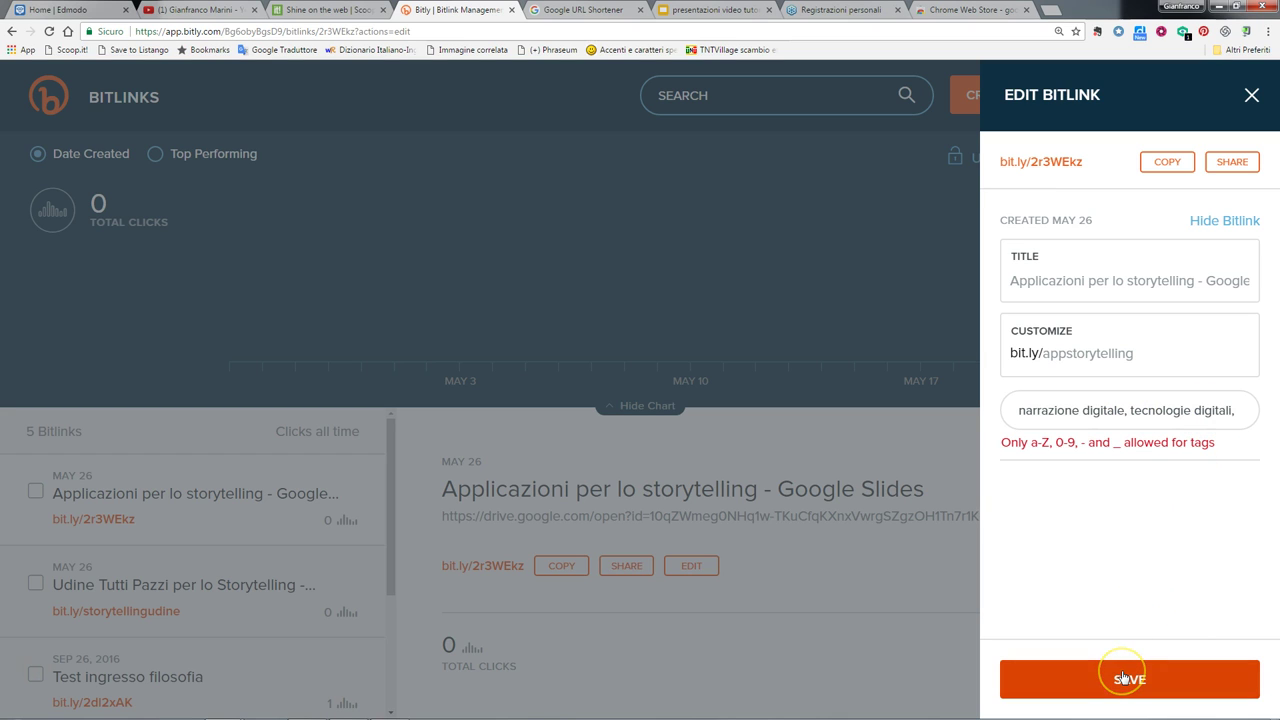
{"action": "left_click", "coordinate": [1122, 679]}
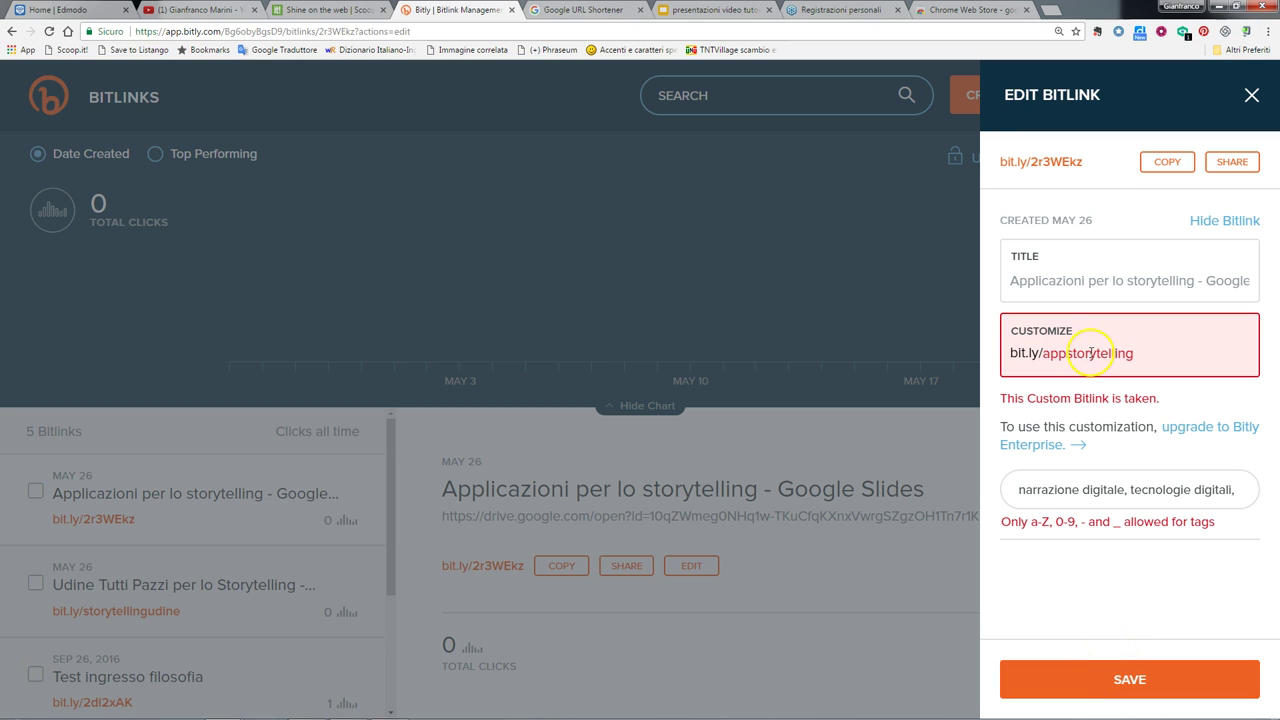
- Append the author's surname to the taken appstorytelling back-half and save
{"action": "left_click", "coordinate": [1048, 352]}
{"action": "left_click_drag", "start_coordinate": [1048, 352], "coordinate": [1138, 350]}
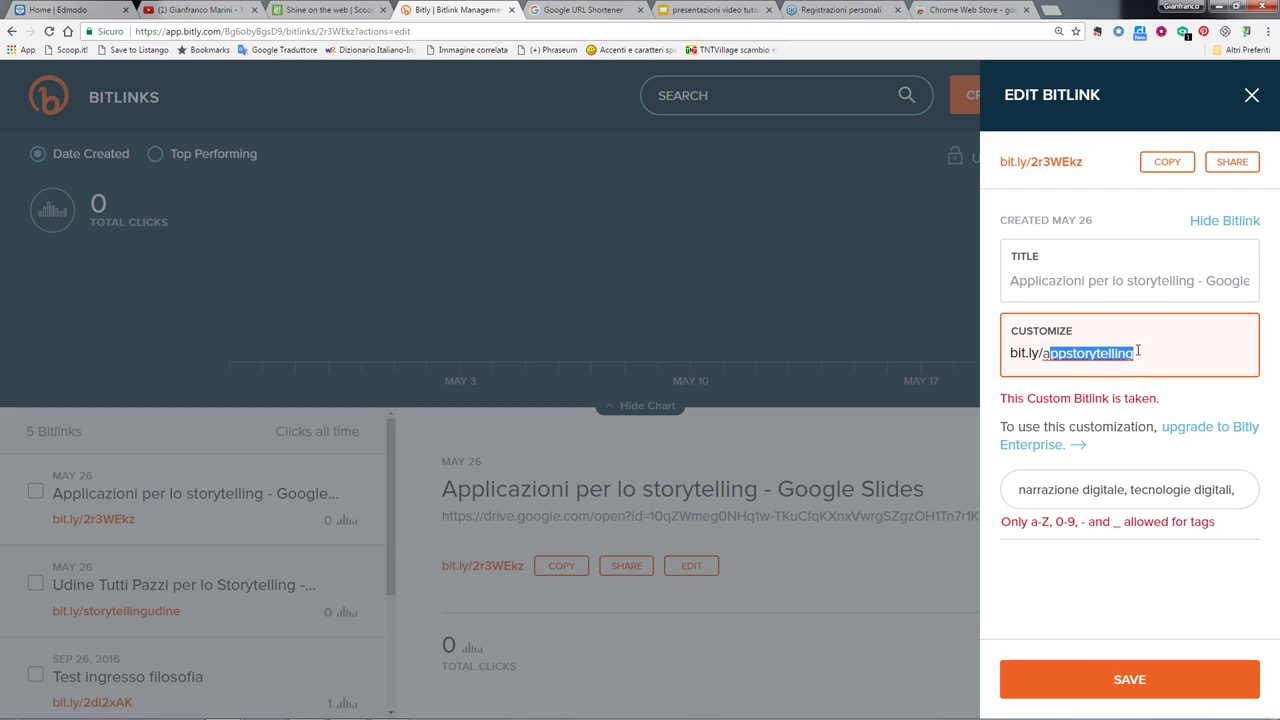
{"action": "left_click", "coordinate": [1138, 350]}
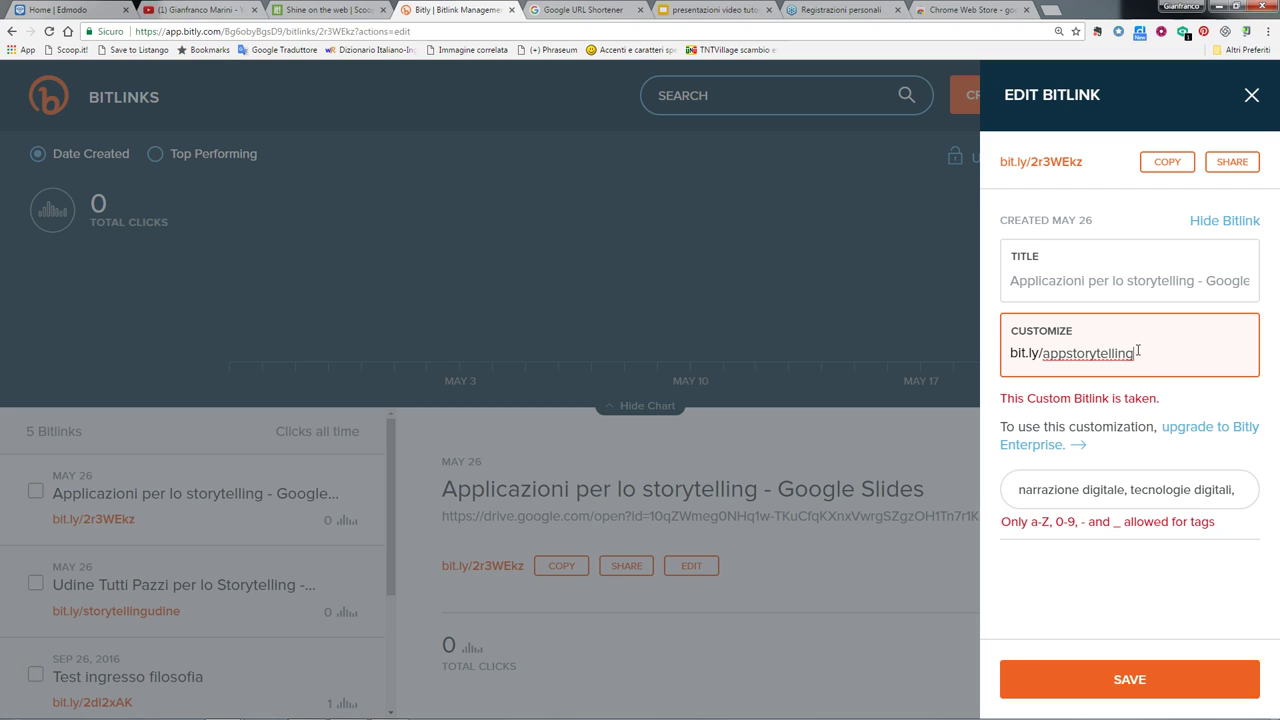
{"action": "type", "text": "marini"}
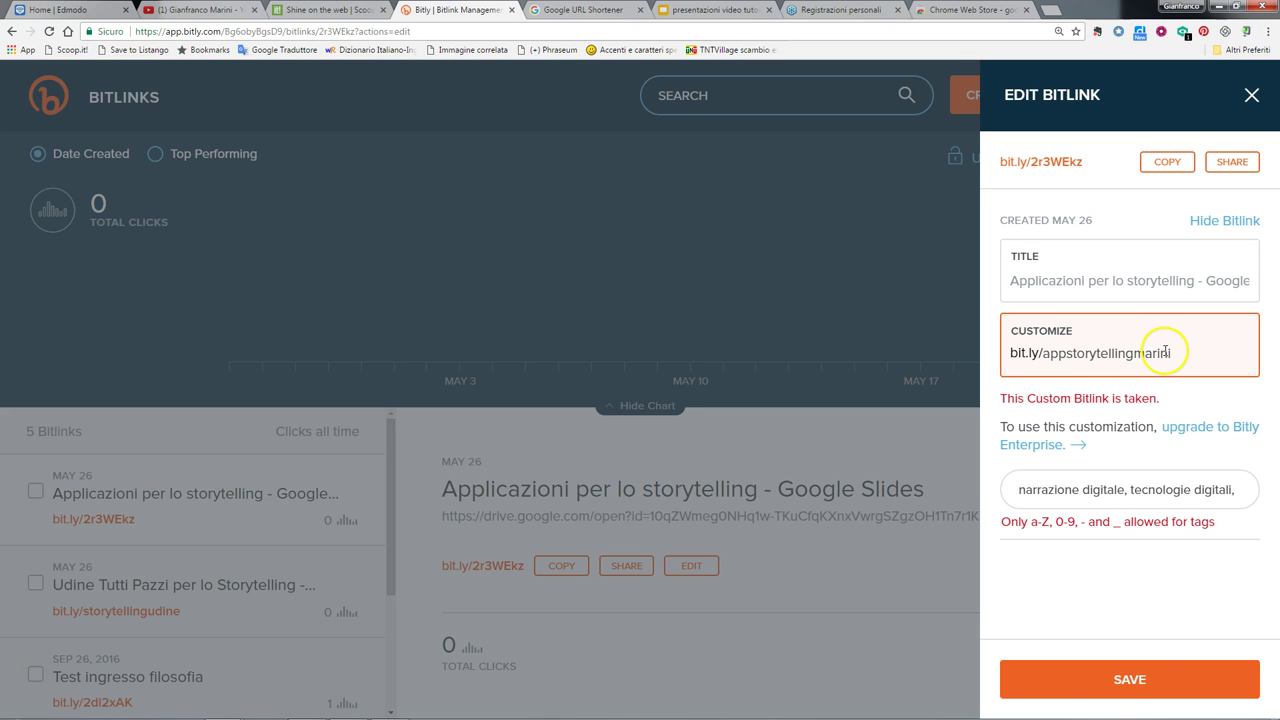
{"action": "left_click", "coordinate": [1134, 680]}
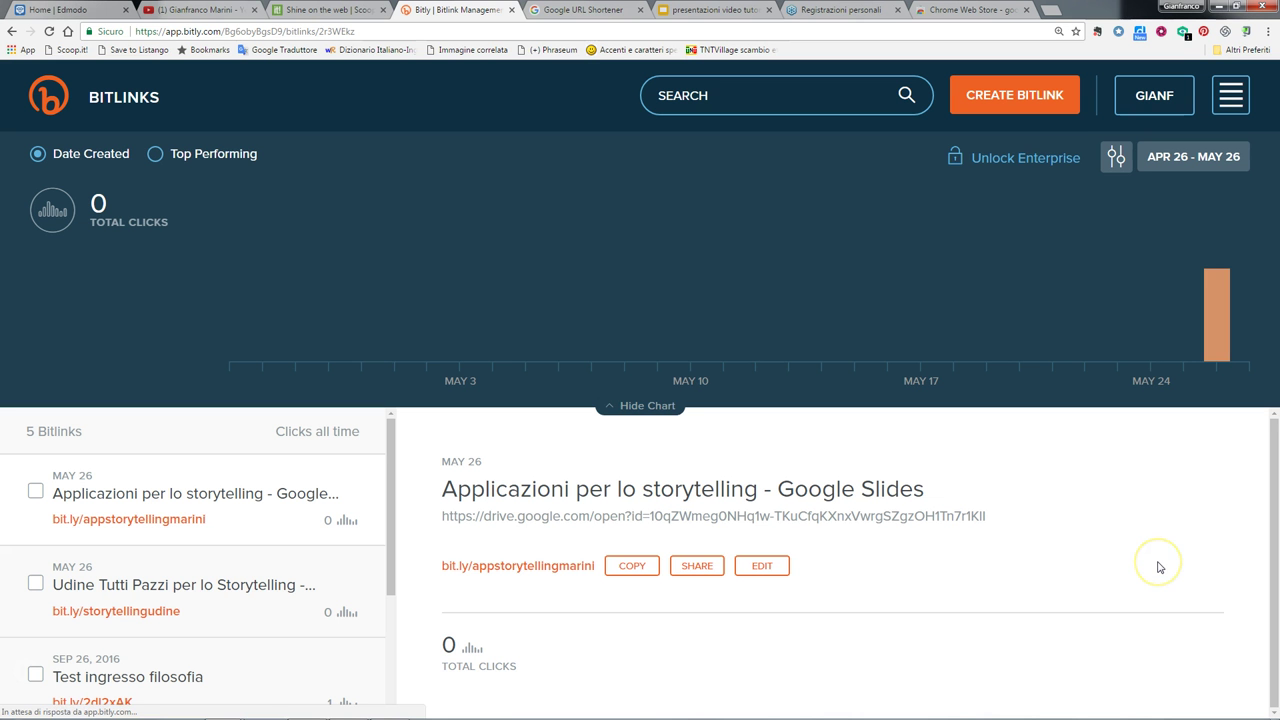
- Copy the custom storytelling Bitlink from the list and open a new tab
{"action": "scroll", "coordinate": [285, 553], "scroll_direction": "down", "scroll_amount": 1}
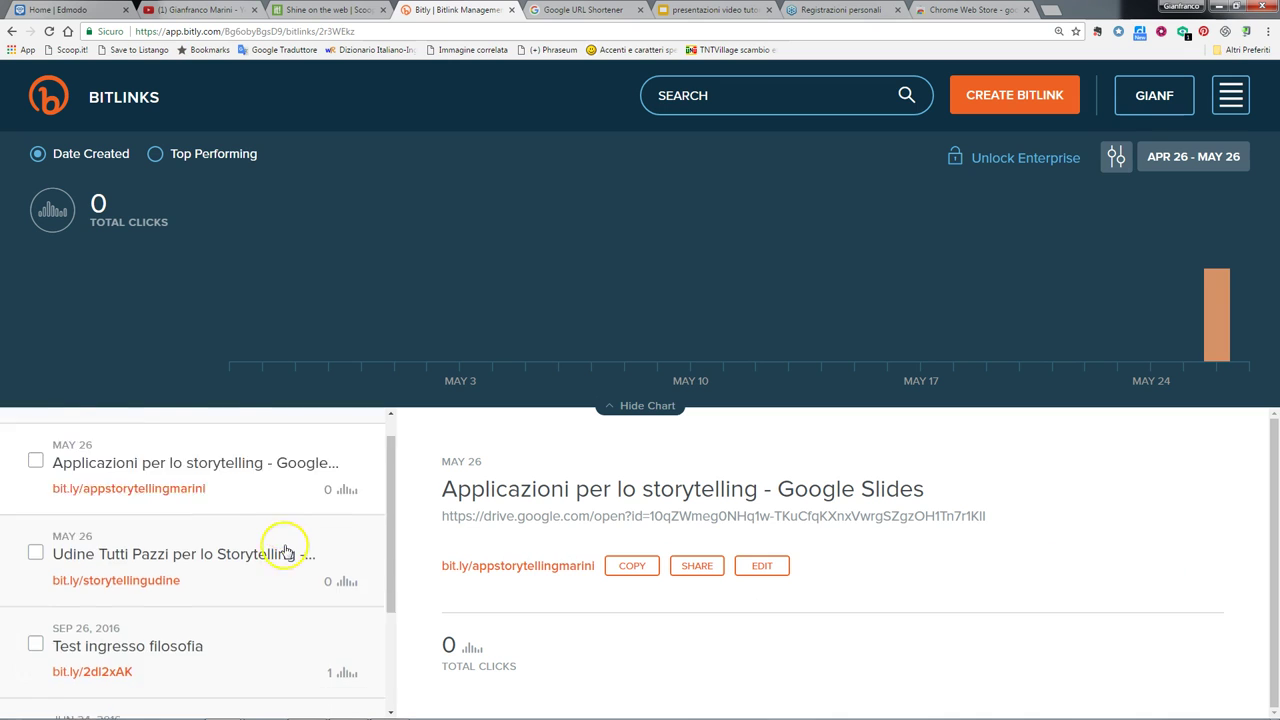
{"action": "scroll", "coordinate": [306, 545], "scroll_direction": "up", "scroll_amount": 1}
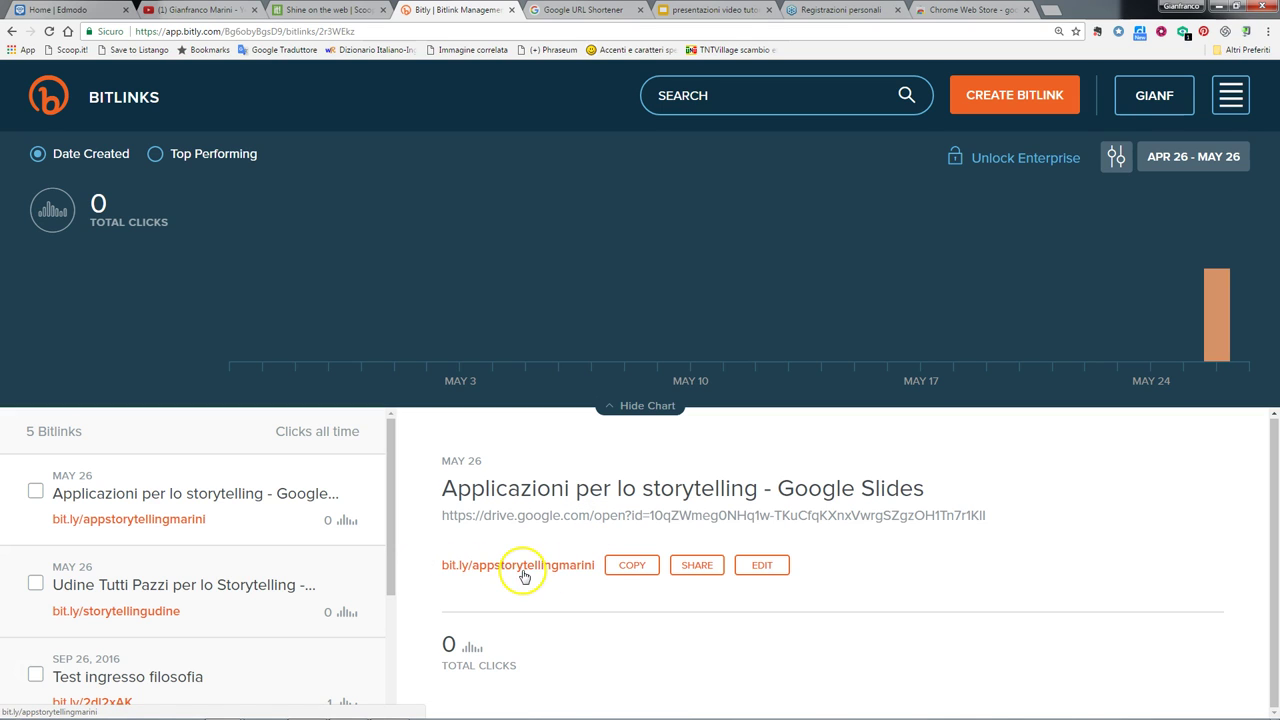
{"action": "left_click", "coordinate": [630, 566]}
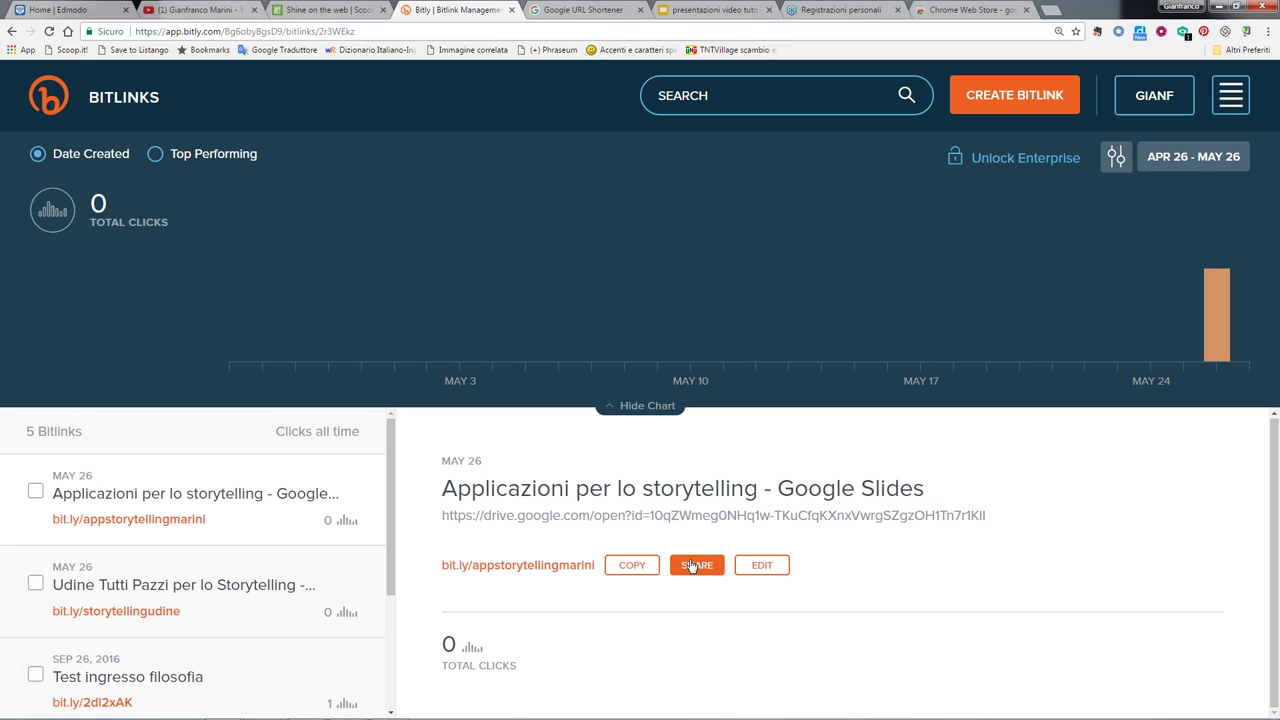
{"action": "left_click", "coordinate": [1048, 10]}
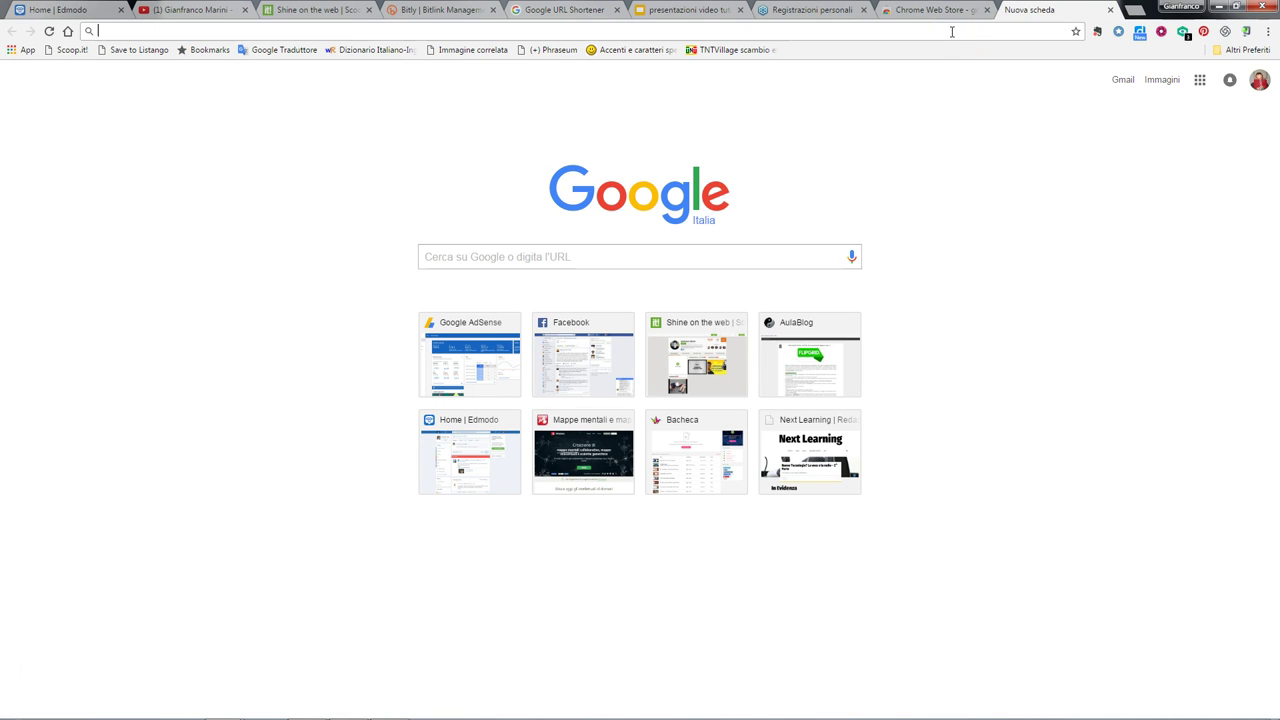
- Search Google for the author's Pinterest profile by surname
{"action": "type", "text": "gi"}
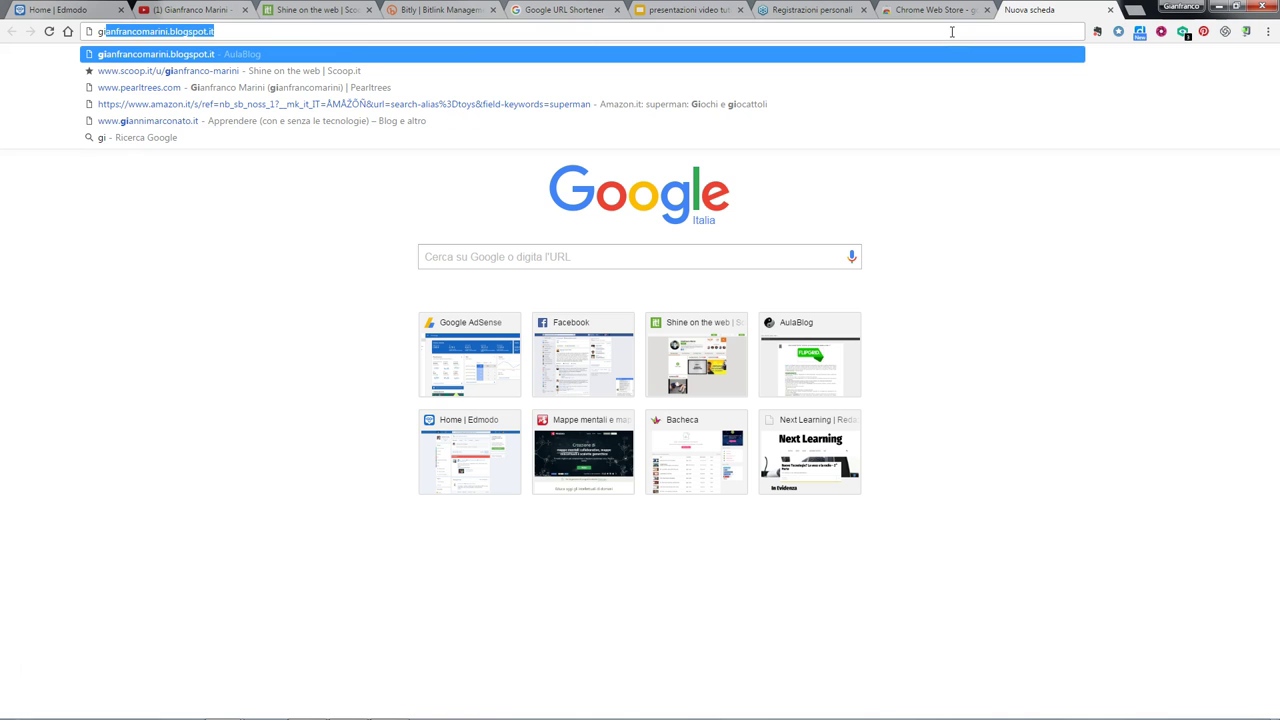
{"action": "key", "text": "BackSpace"}
{"action": "key", "text": "BackSpace"}
{"action": "key", "text": "BackSpace"}
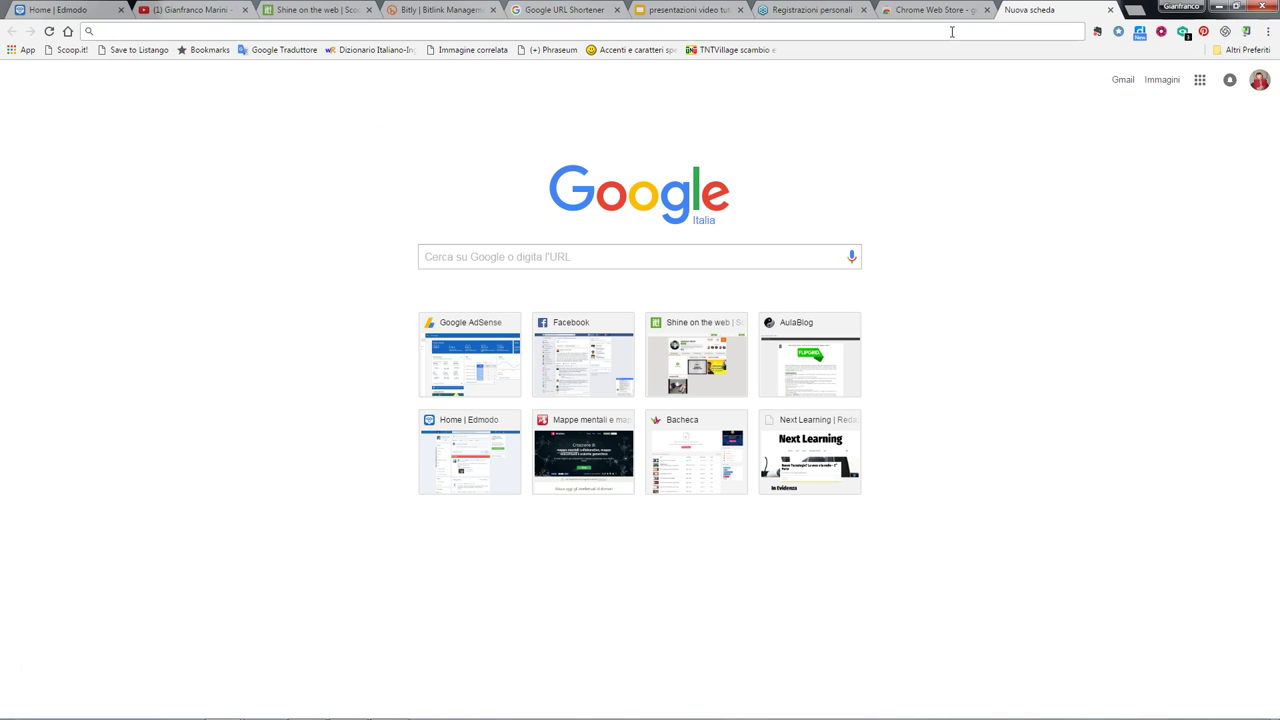
{"action": "type", "text": "pitenrest marini"}
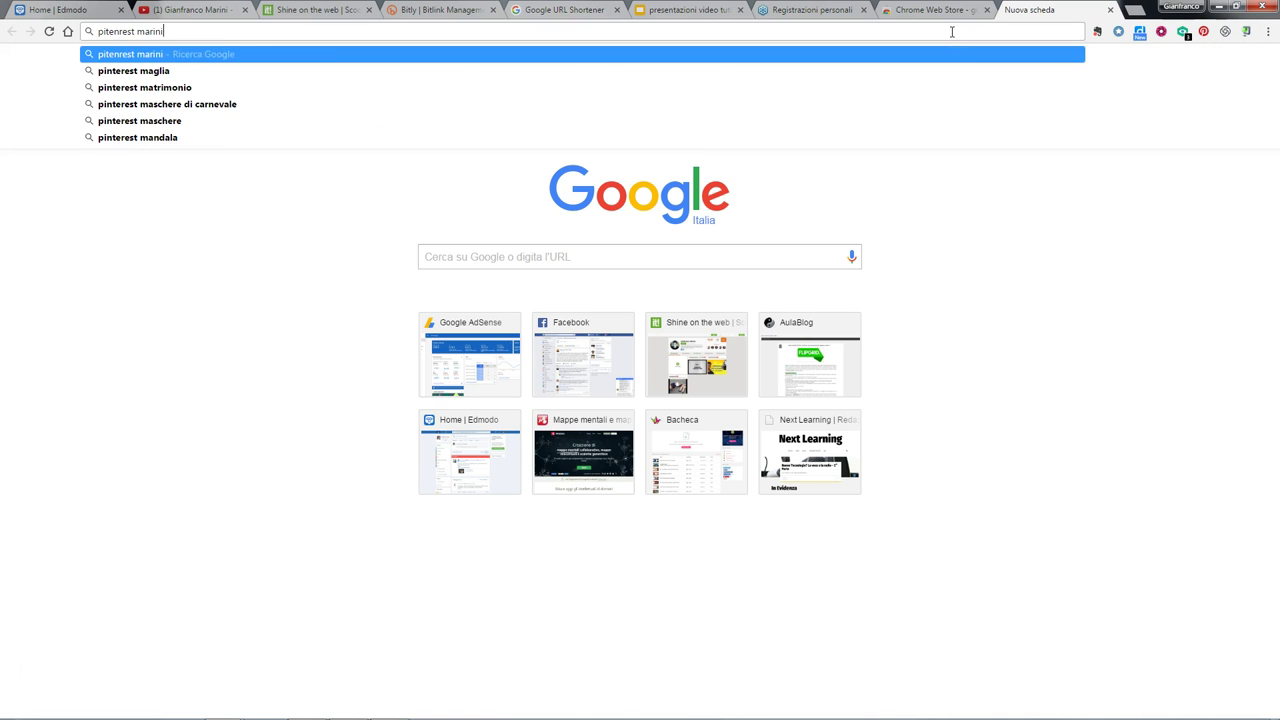
{"action": "key", "text": "Return"}
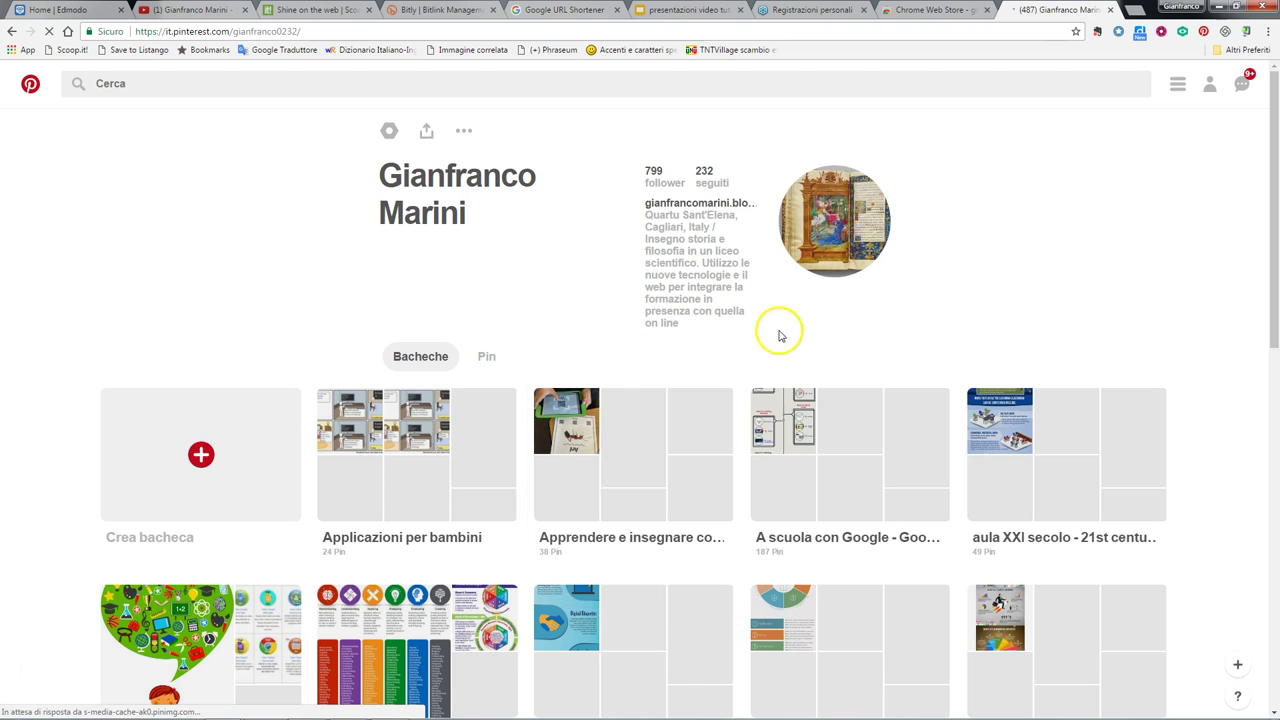
- Start a new board named 'terza c', rename it, then cancel without creating it
{"action": "scroll", "coordinate": [930, 310], "scroll_direction": "down", "scroll_amount": 1}
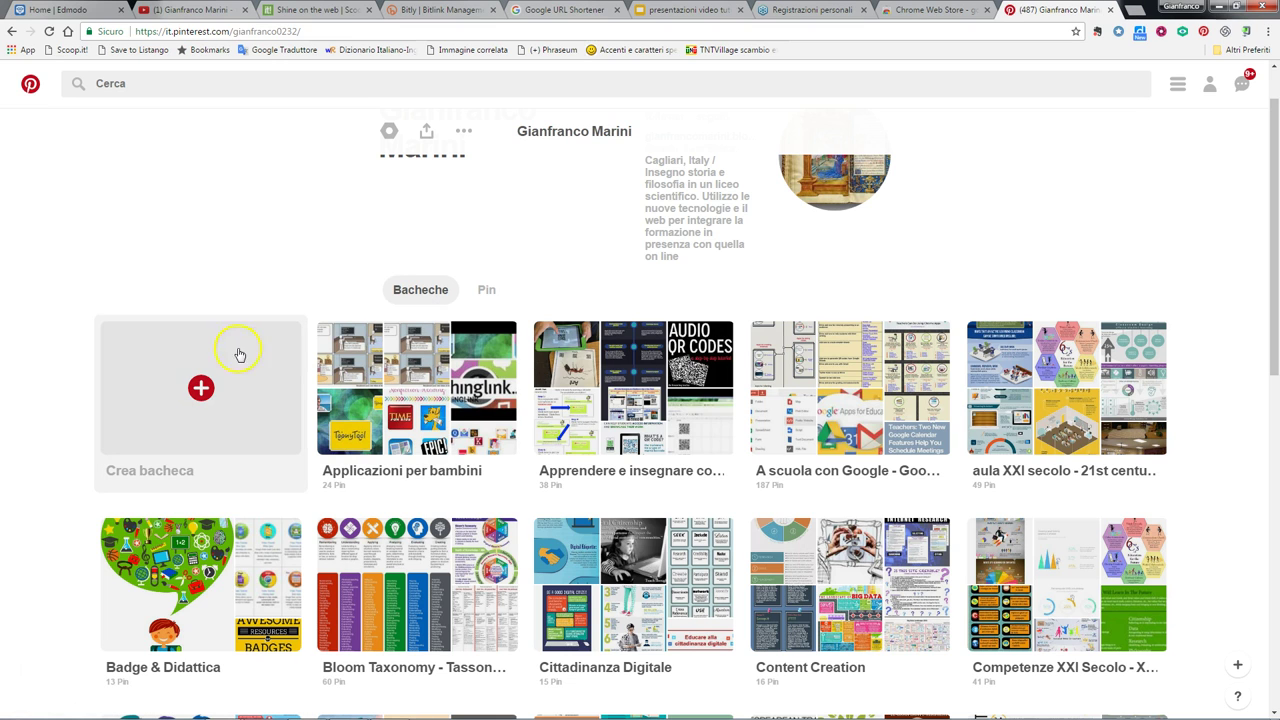
{"action": "left_click", "coordinate": [202, 387]}
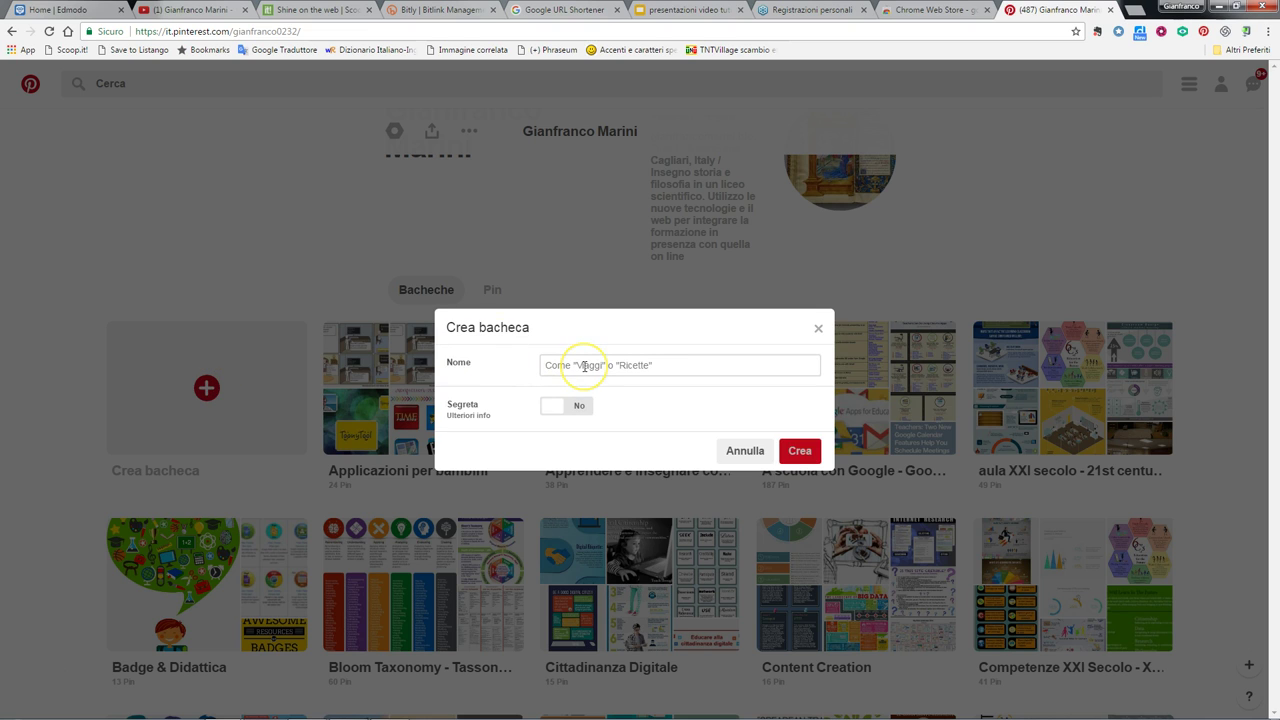
{"action": "type", "text": "terza c"}
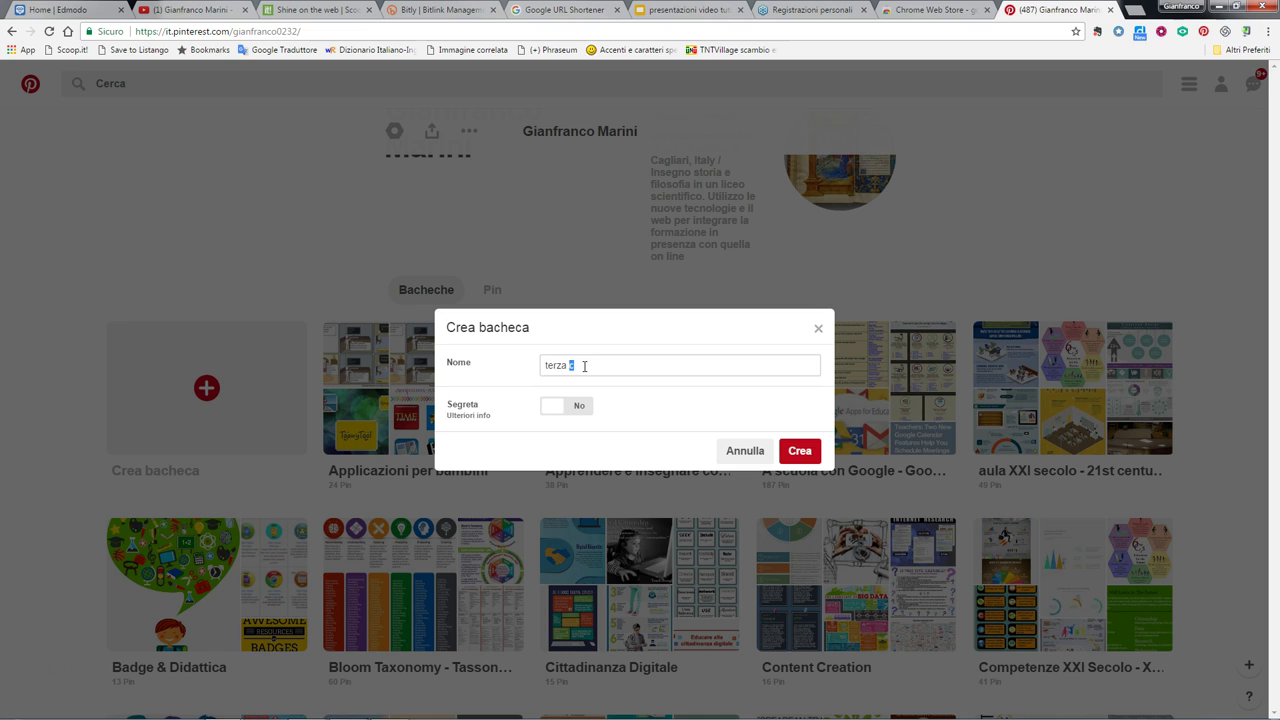
{"action": "key", "text": "ctrl+a"}
{"action": "type", "text": "colleghi protzu"}
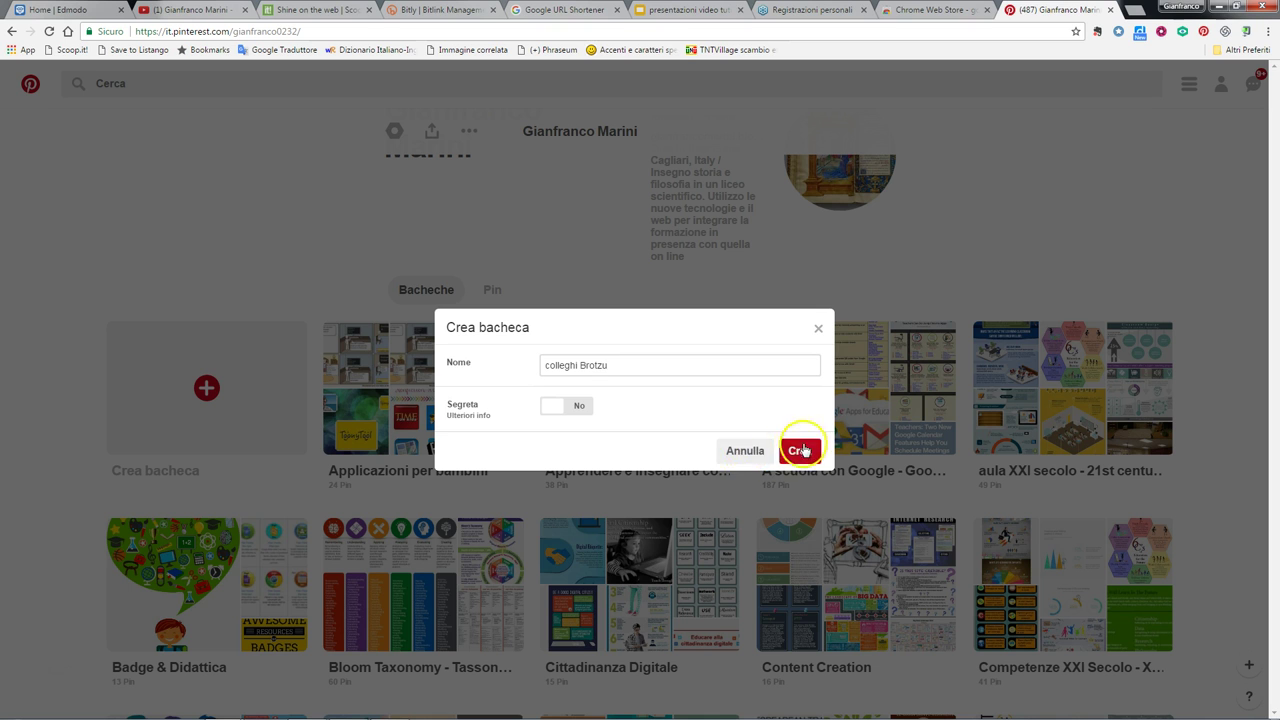
{"action": "left_click", "coordinate": [742, 450]}
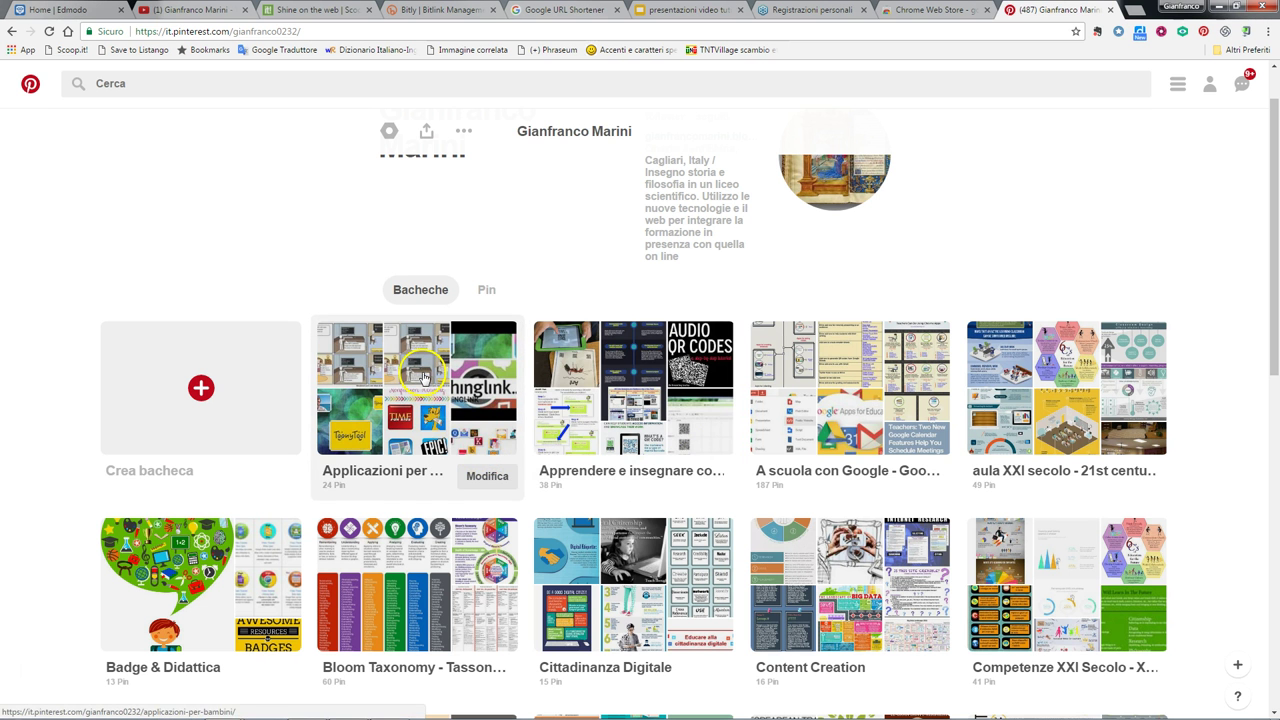
- Open the Applicazioni per bambini board and view the ToonyTool video pin
{"action": "left_click", "coordinate": [422, 375]}
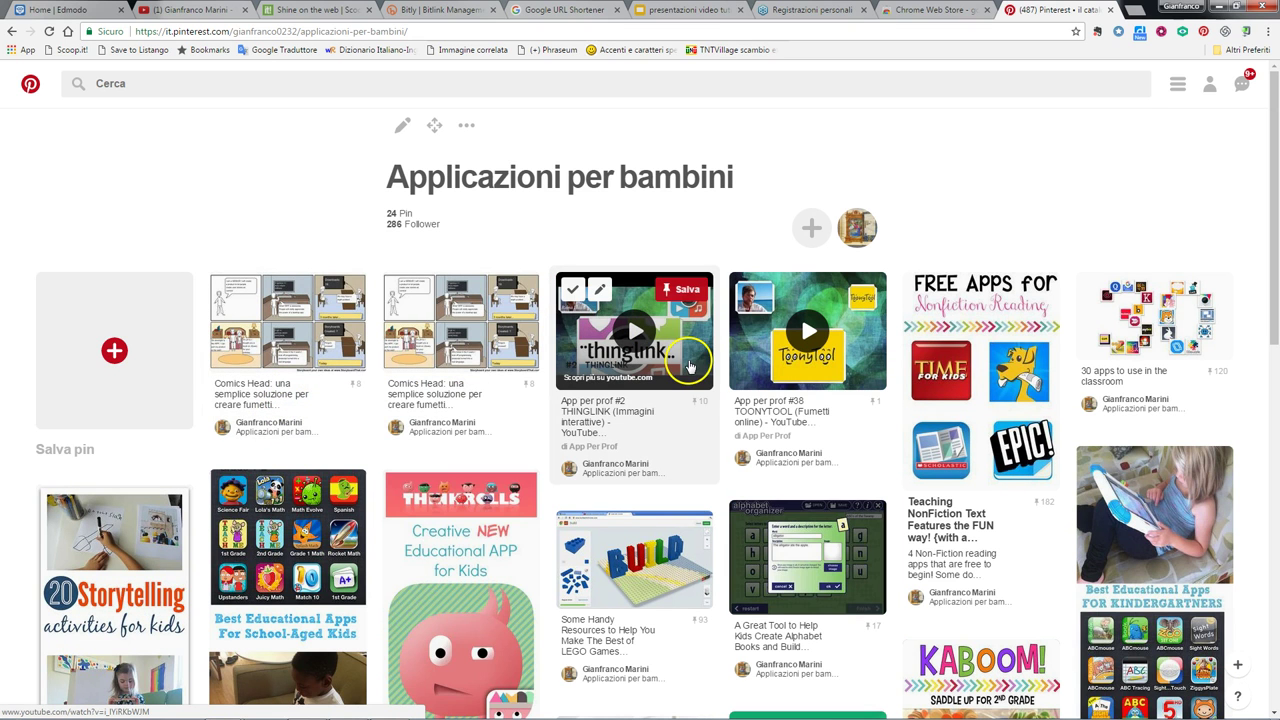
{"action": "left_click", "coordinate": [845, 341]}
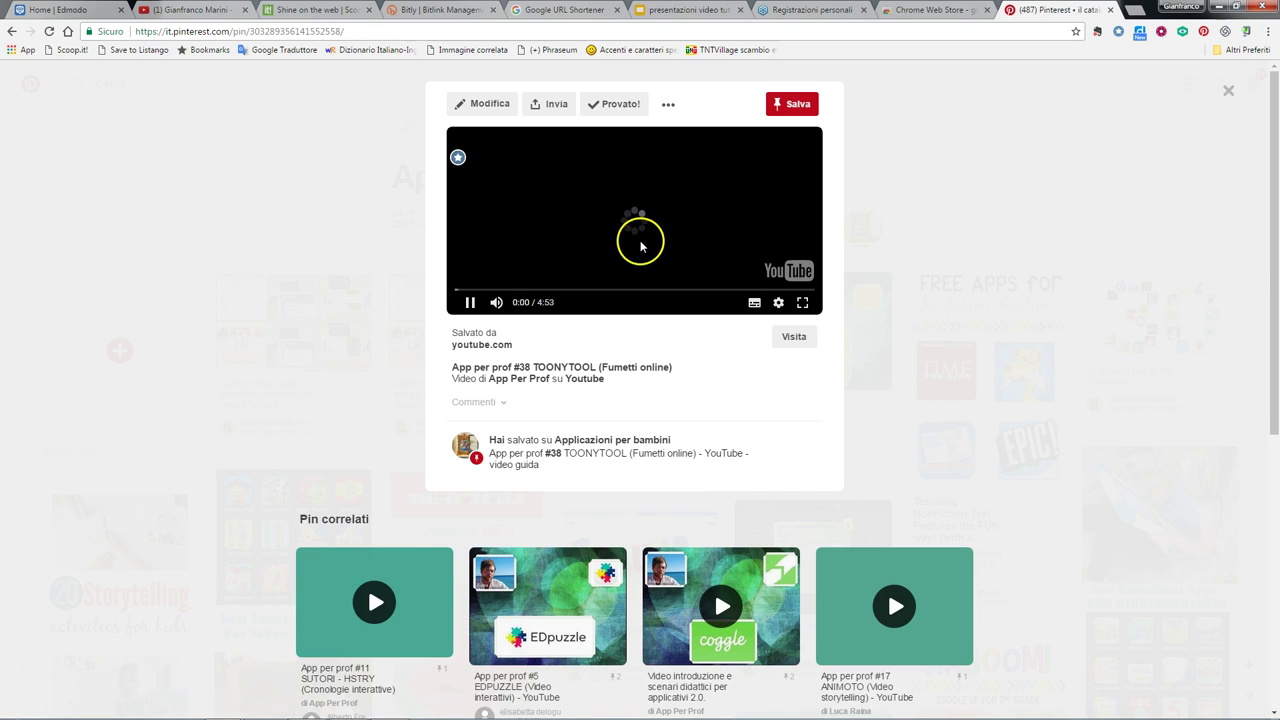
{"action": "left_click", "coordinate": [1228, 93]}
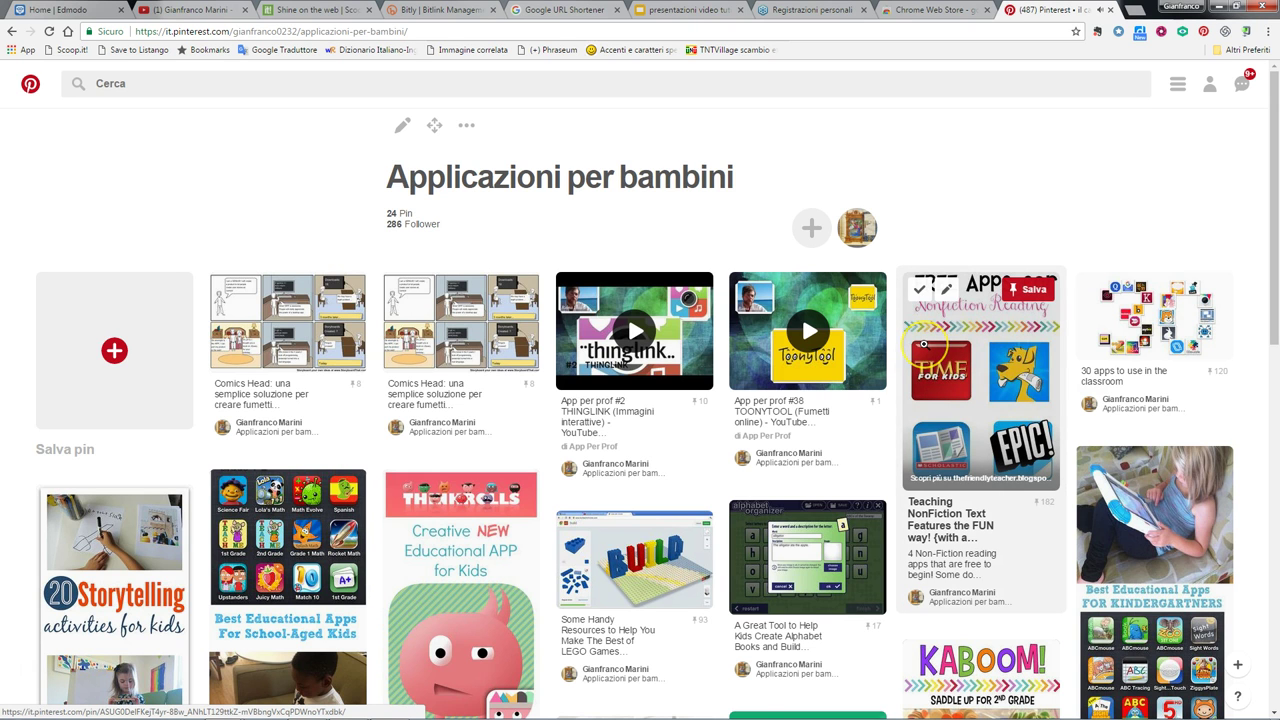